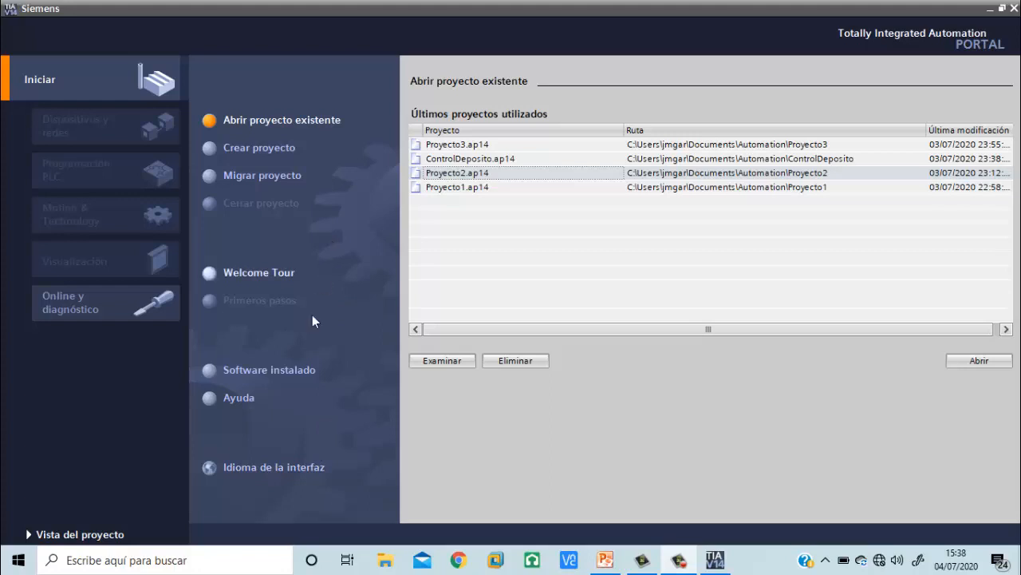
Review the list of installed software and look at the project view before returning to the portal view
click(304, 371)
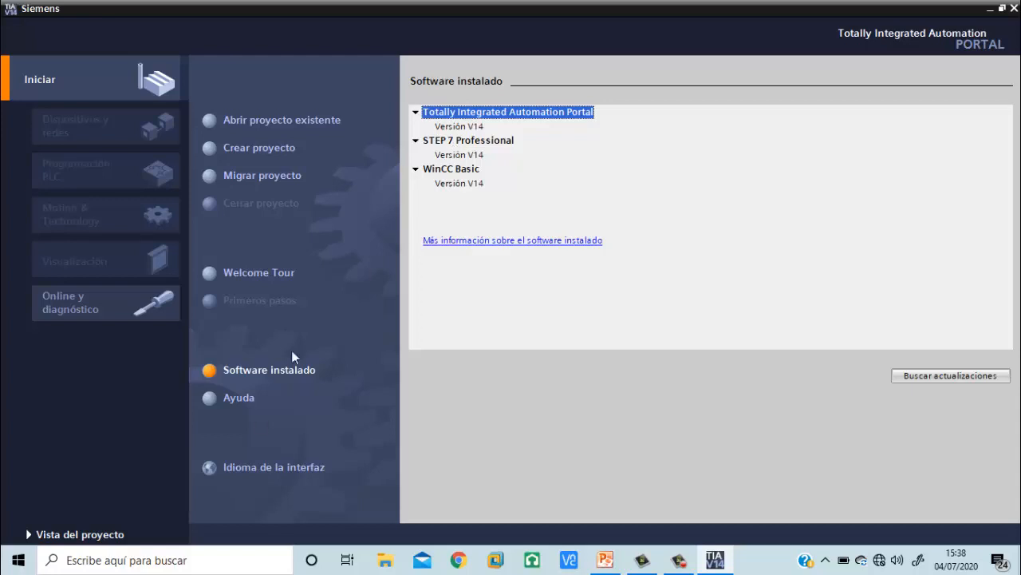
click(116, 536)
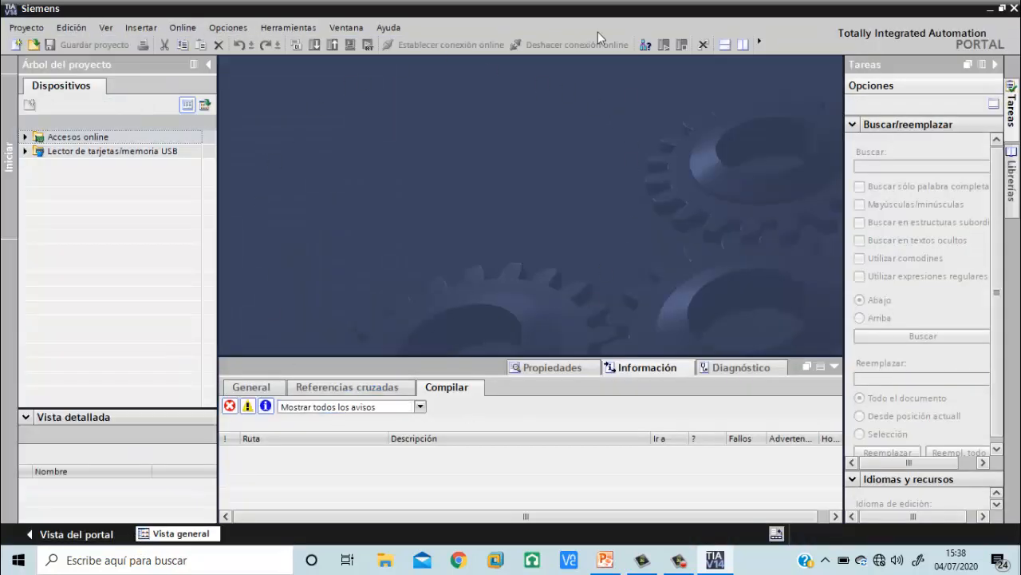
click(73, 534)
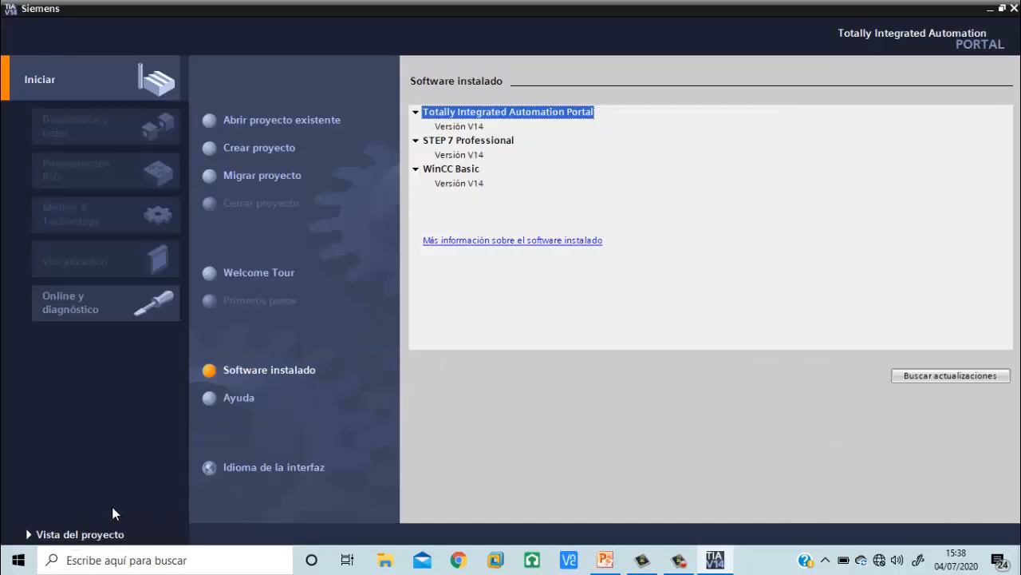
Create a new project named "Ejemplo formatec" in the default path
click(258, 149)
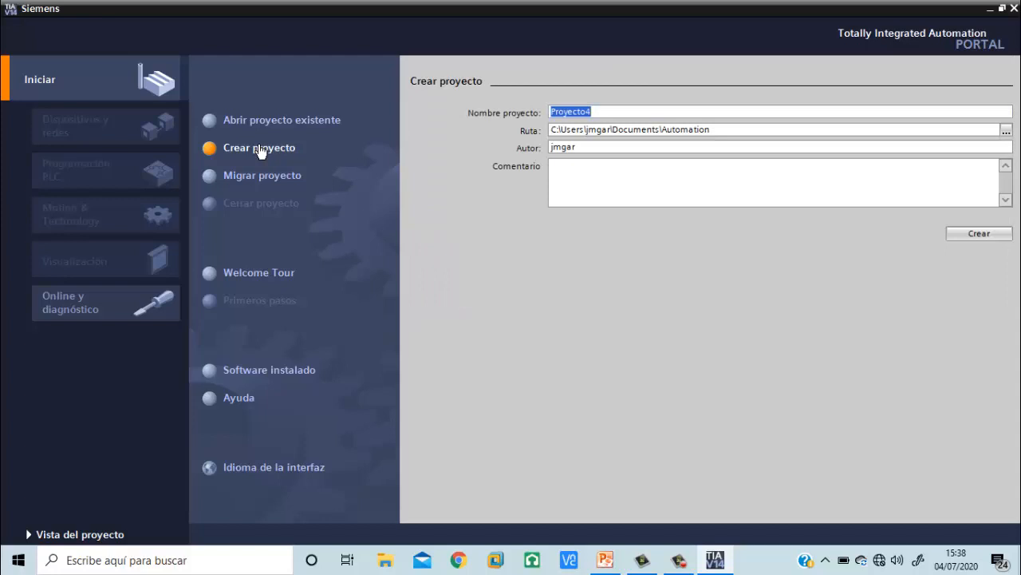
text(Ejemplo formatec)
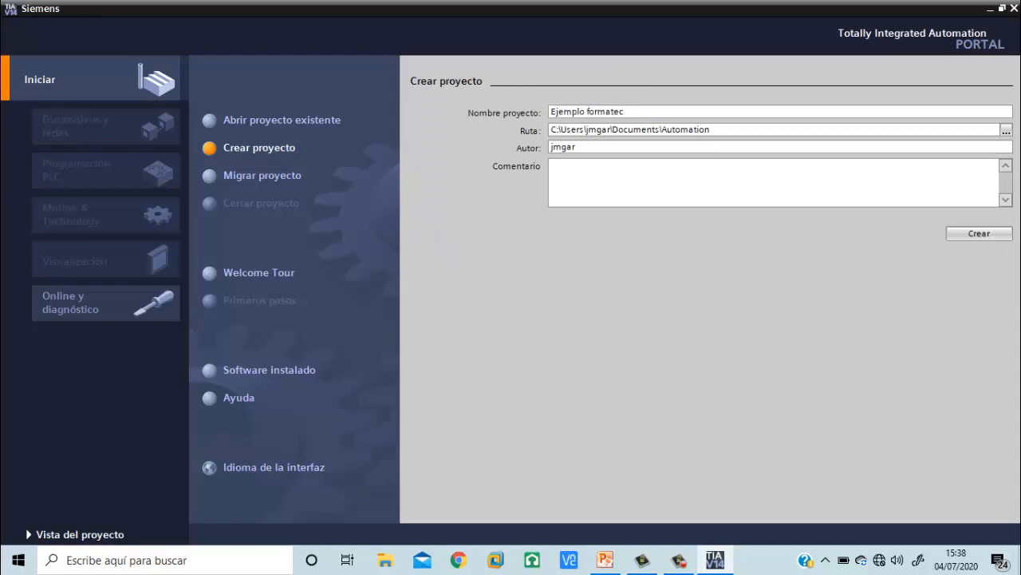
click(977, 238)
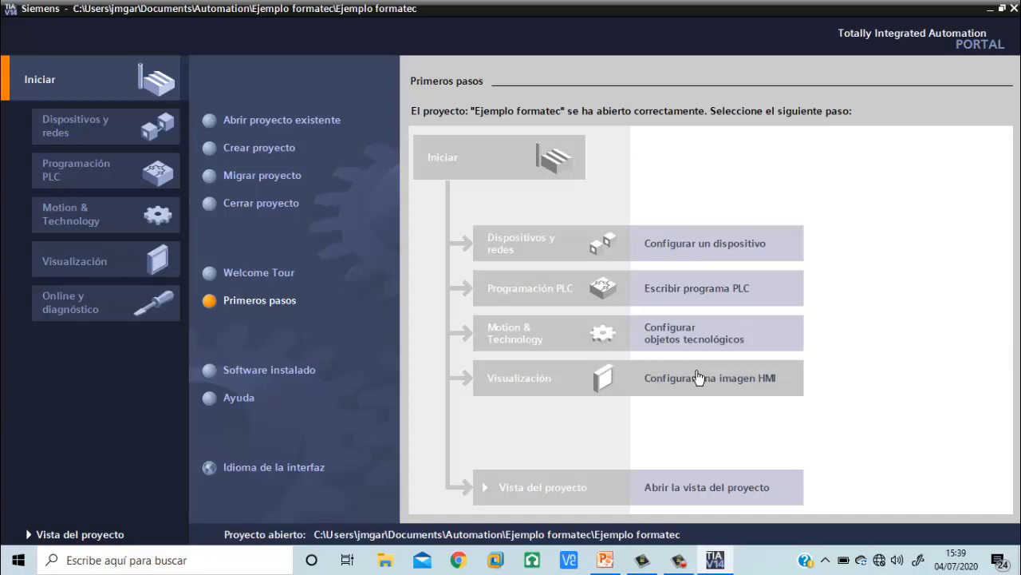
Start adding a device to the project and browse the HMI and PC system categories before returning to Controladores
click(710, 253)
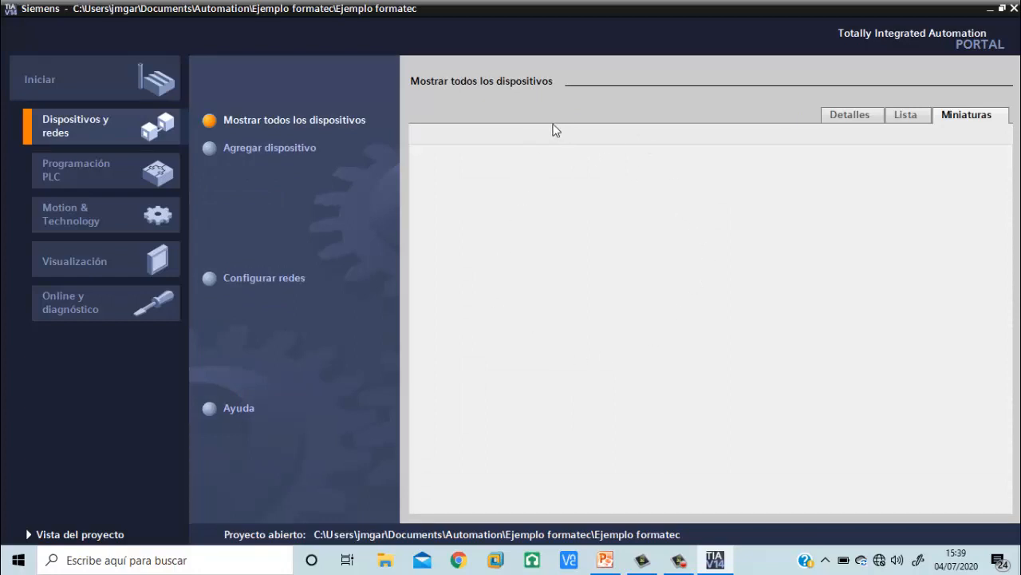
click(304, 152)
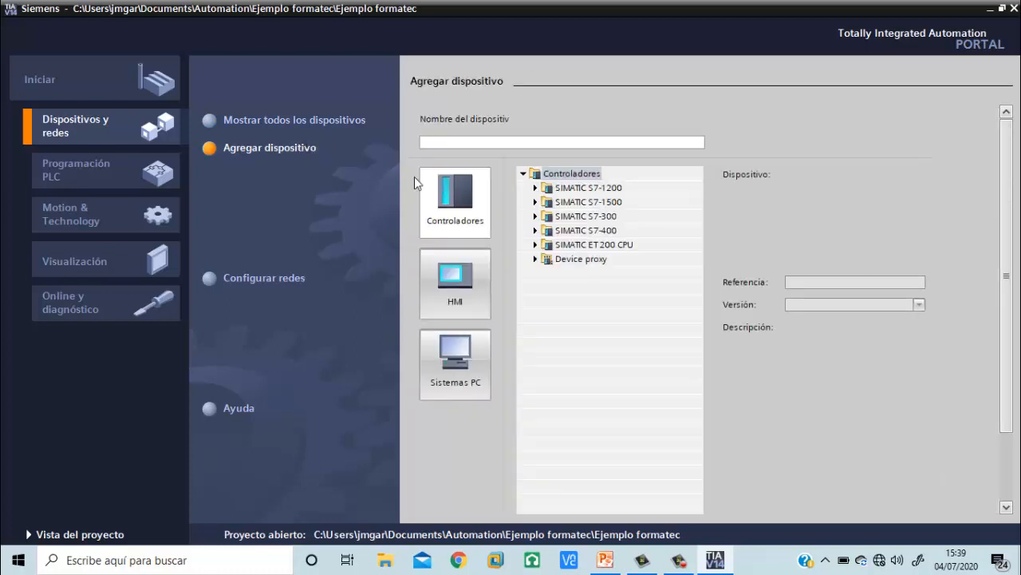
click(460, 198)
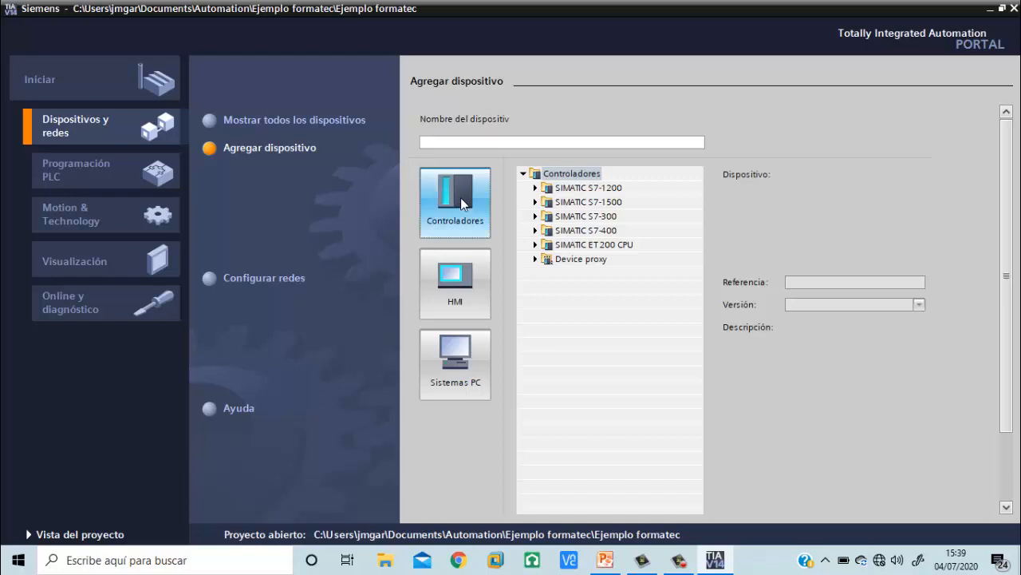
click(471, 279)
click(477, 382)
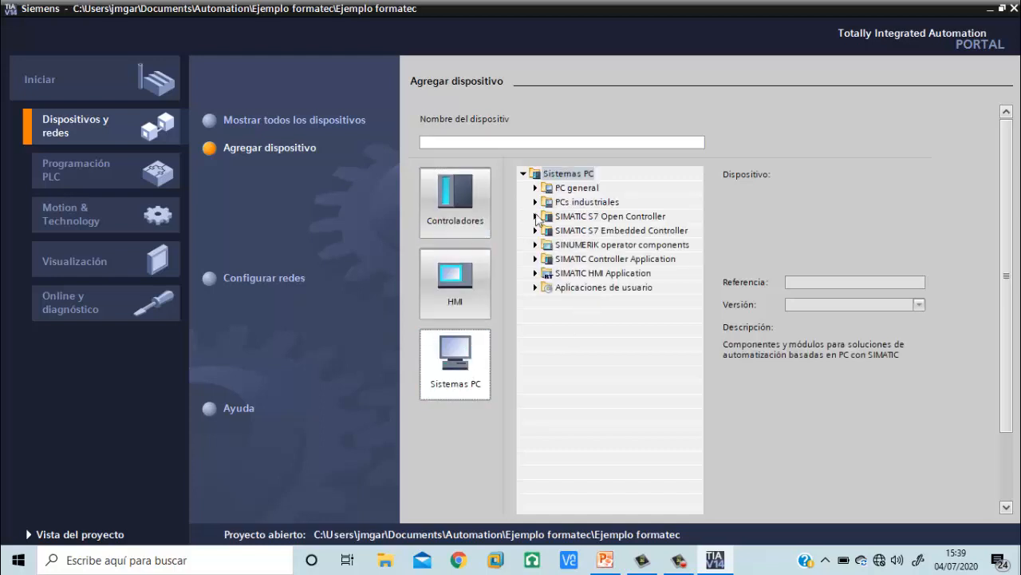
click(463, 176)
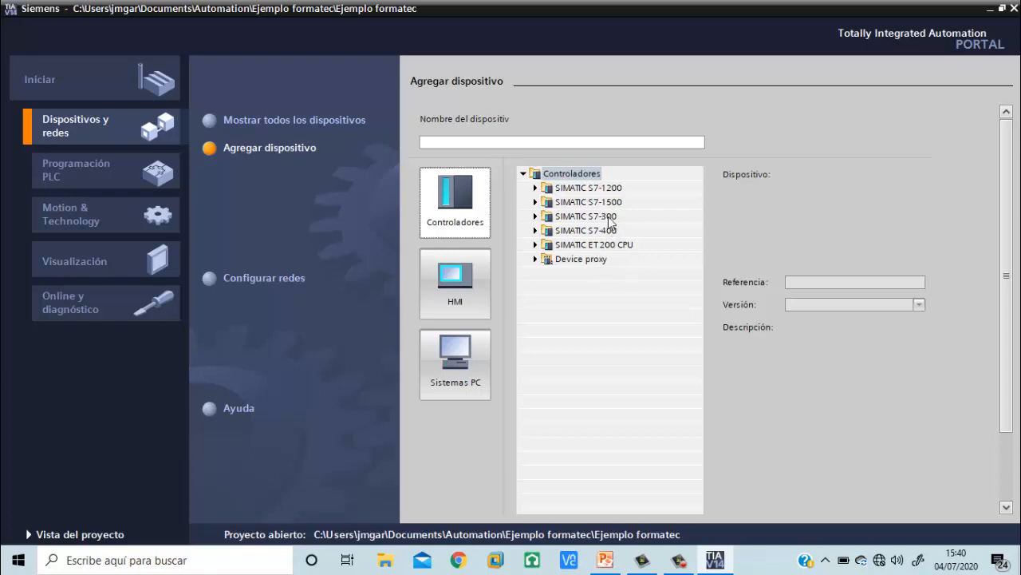
Add the SIMATIC S7-1200 CPU 1214C AC/DC/Rly with reference 6ES7 214-1BG40-0XB0, version V4.2, after comparing the available references
click(536, 187)
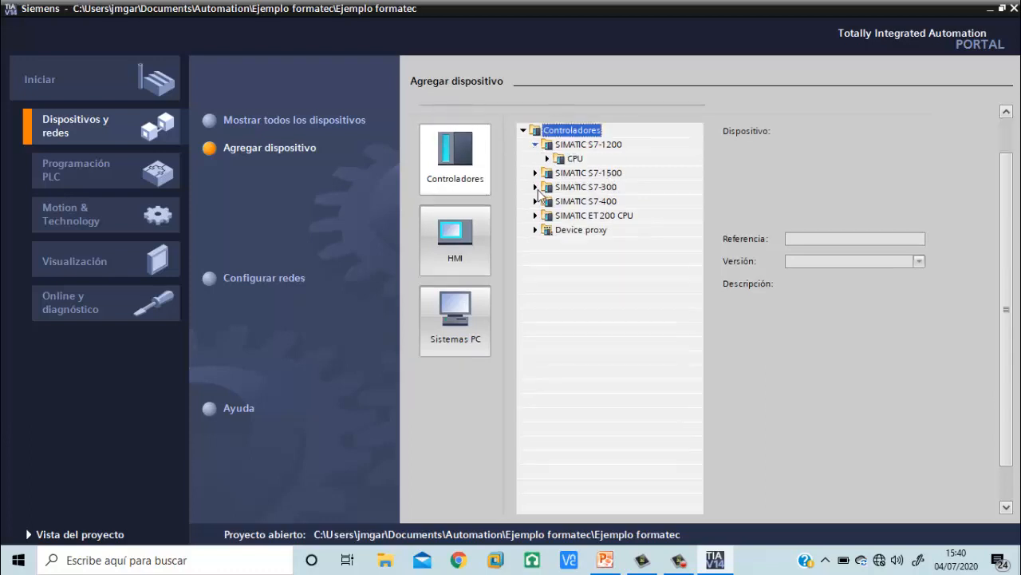
click(547, 158)
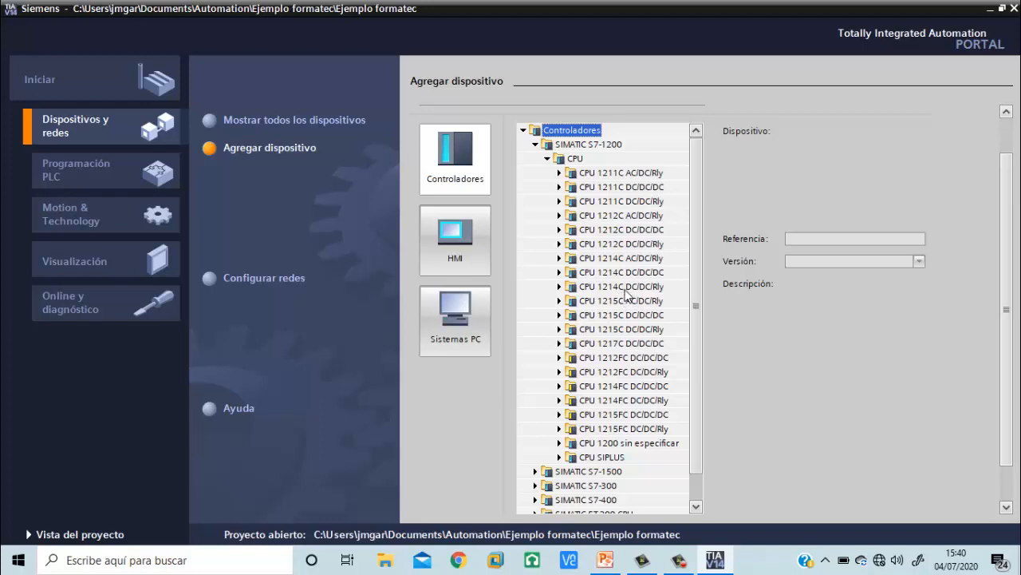
click(559, 258)
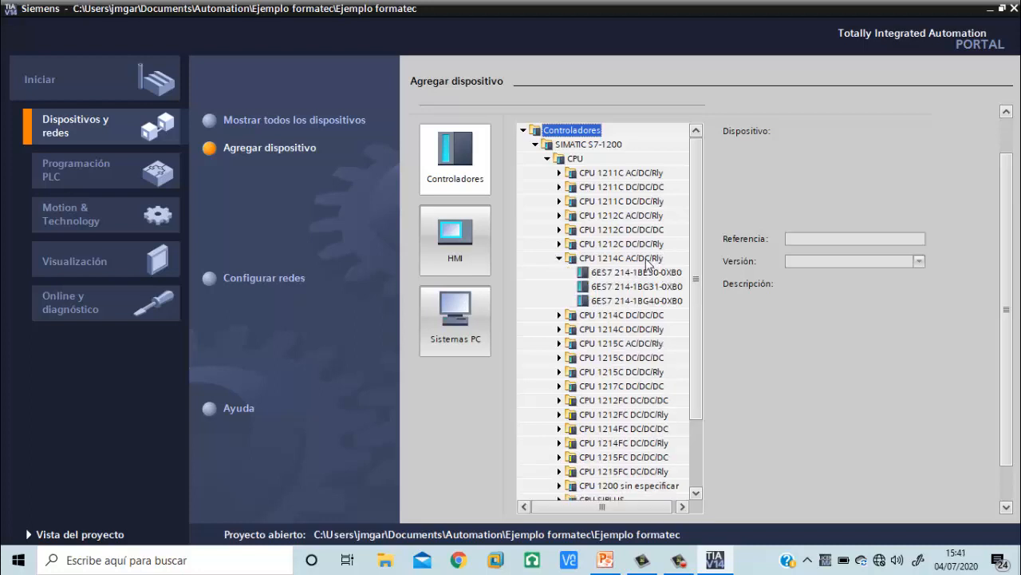
click(650, 275)
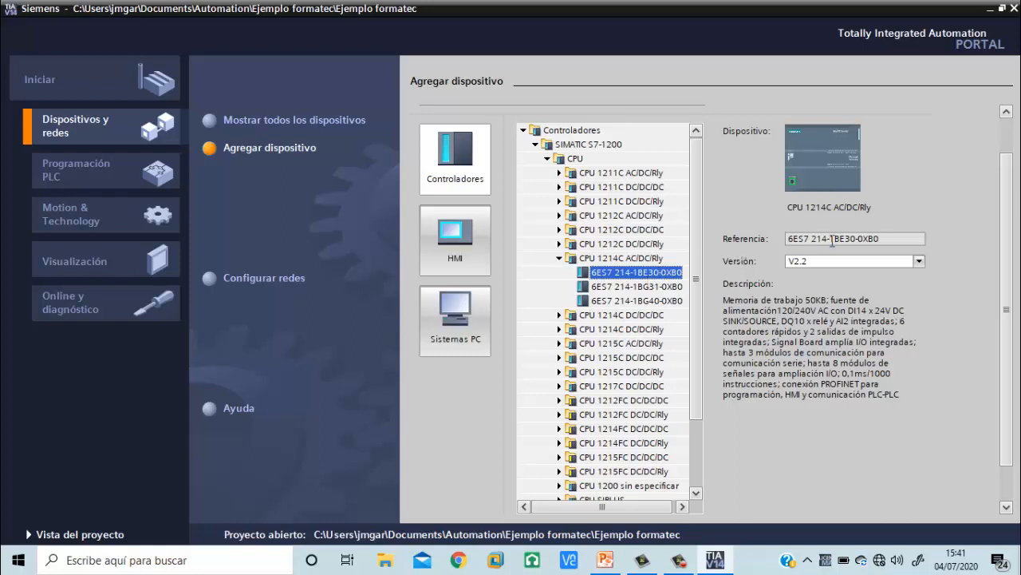
key(Down)
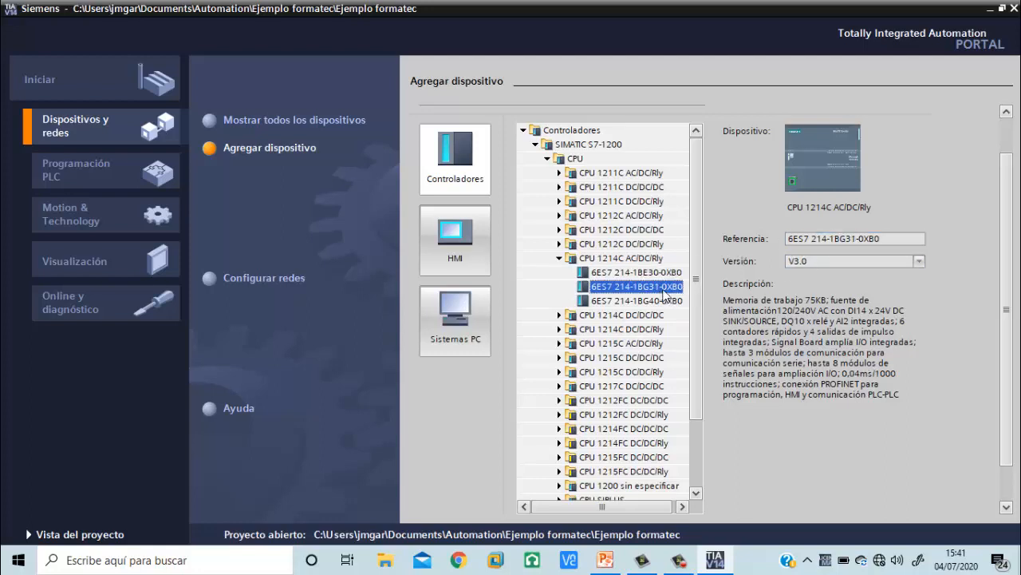
click(670, 300)
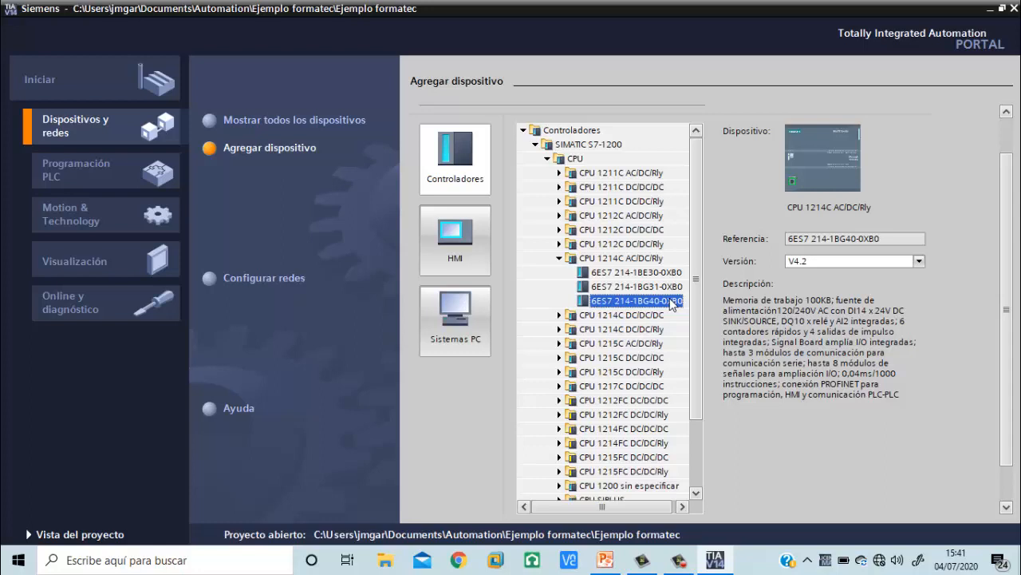
double_click(674, 302)
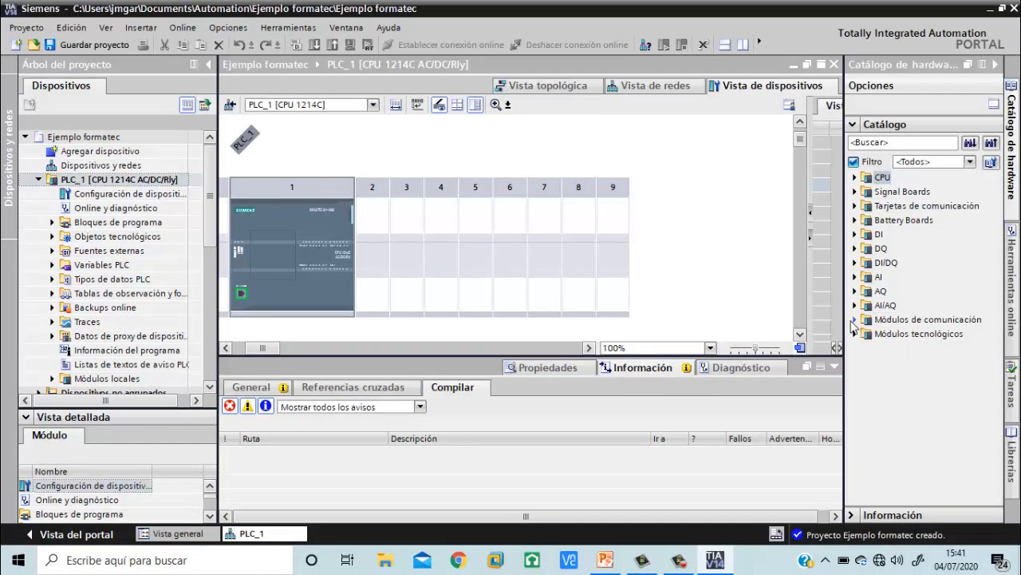
Inspect the CPU's parts in the device view and examine the Ethernet address and general properties of its PROFINET port
click(257, 281)
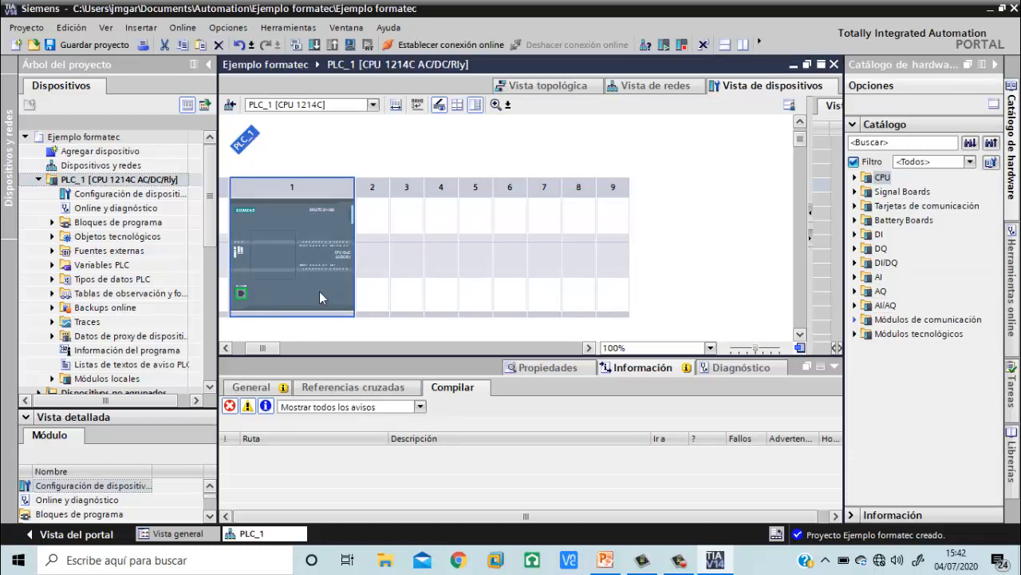
click(279, 257)
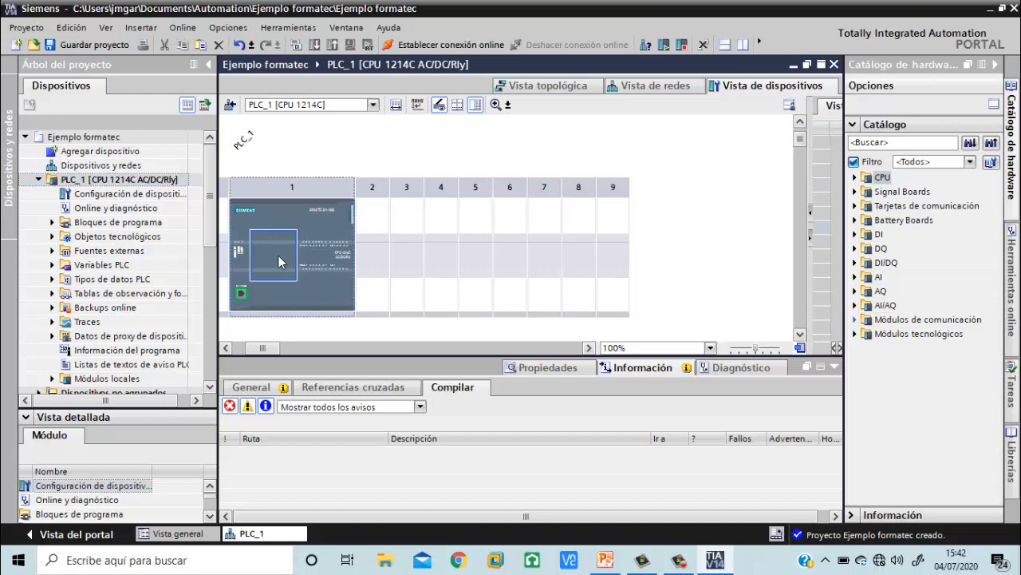
click(250, 285)
click(243, 295)
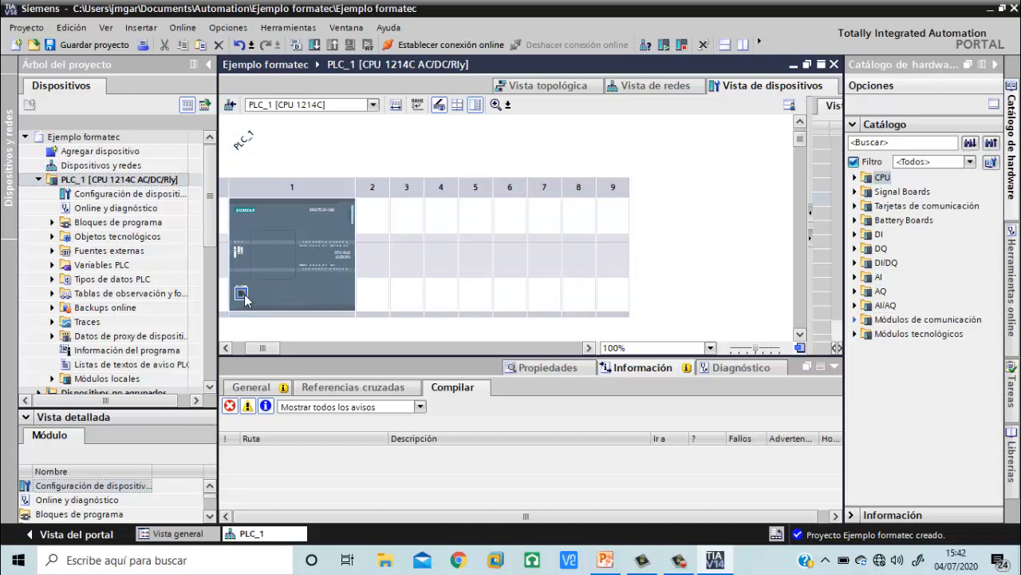
double_click(245, 299)
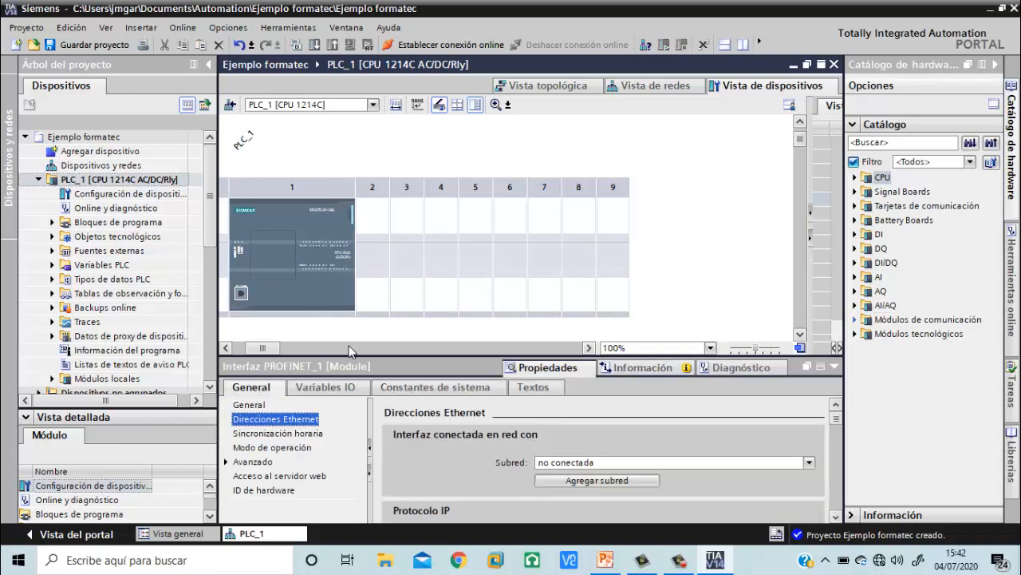
click(252, 351)
click(252, 351)
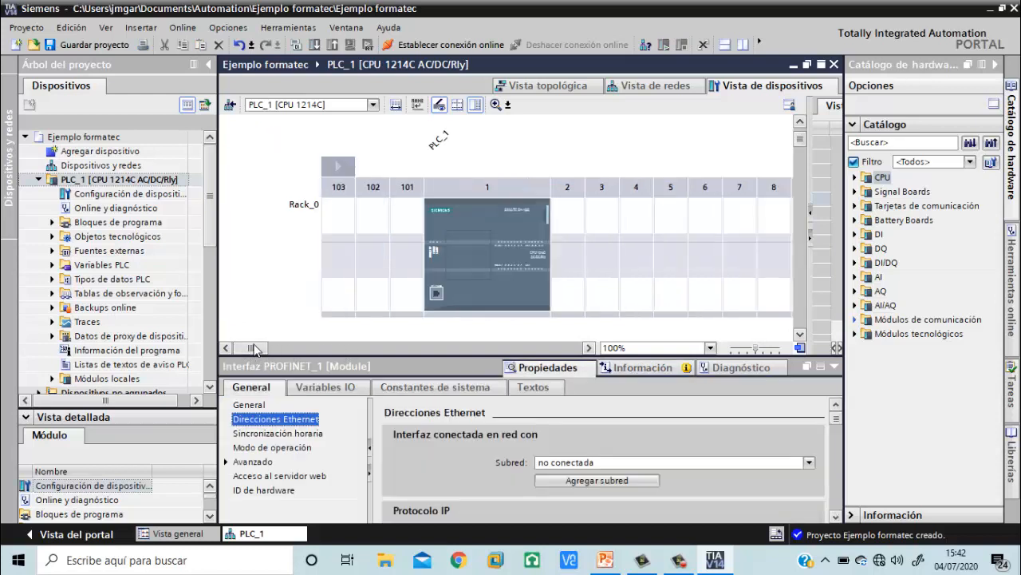
click(249, 405)
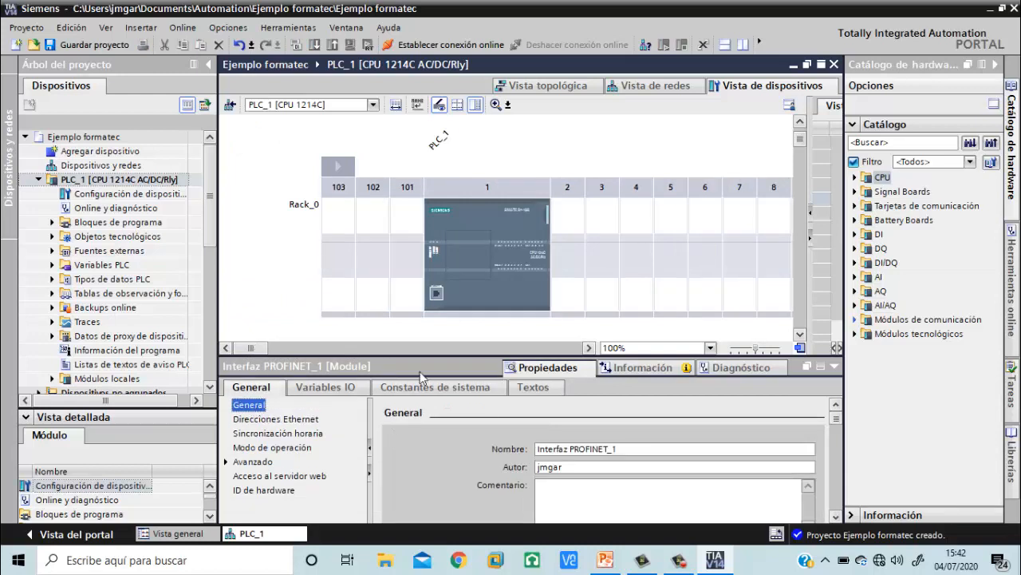
Examine the CPU's general properties, from the project and catalog information through to the checksums
click(467, 267)
click(442, 256)
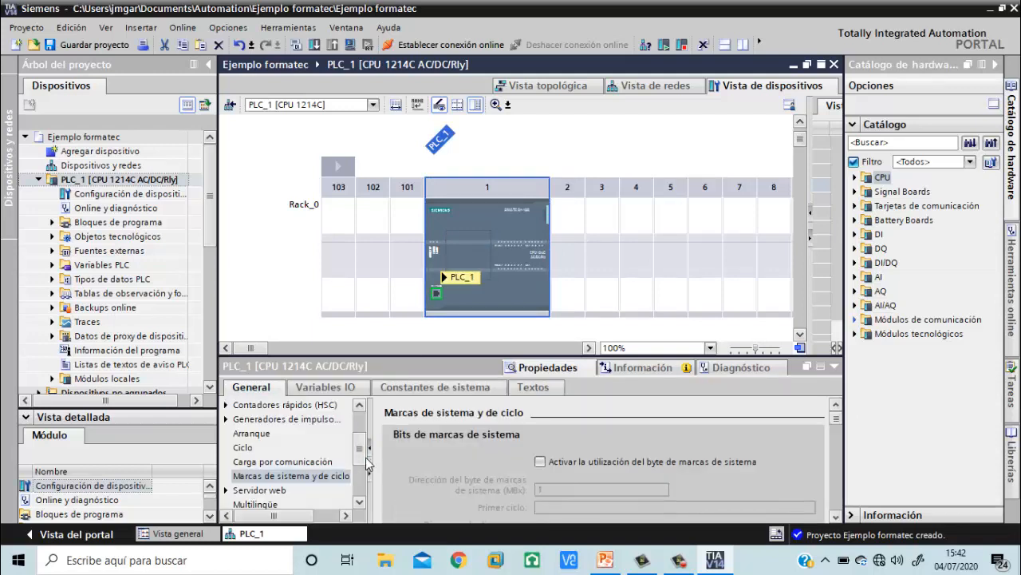
drag(361, 436, 361, 411)
click(249, 405)
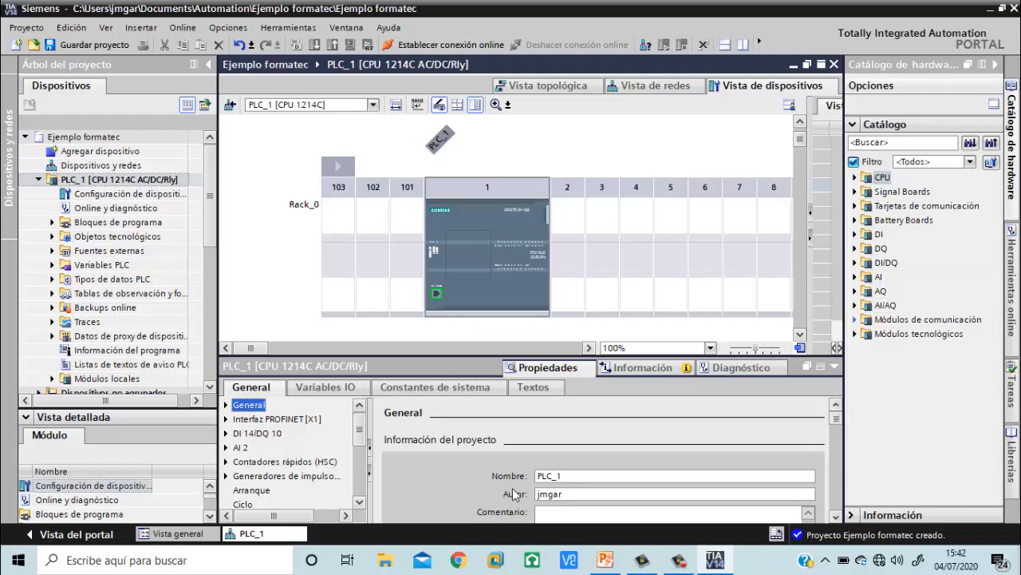
scroll(513, 492, down, 3)
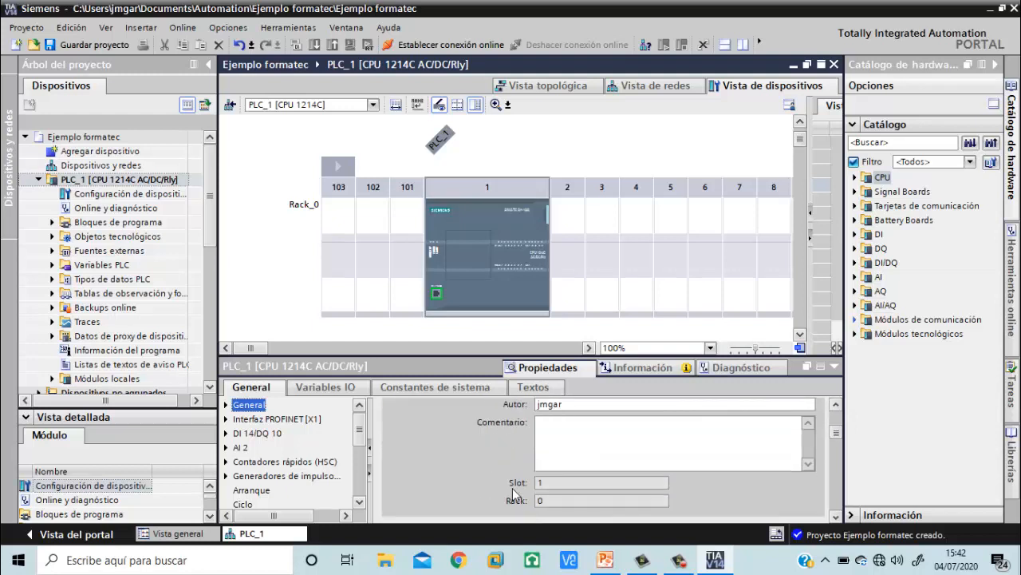
scroll(512, 488, down, 3)
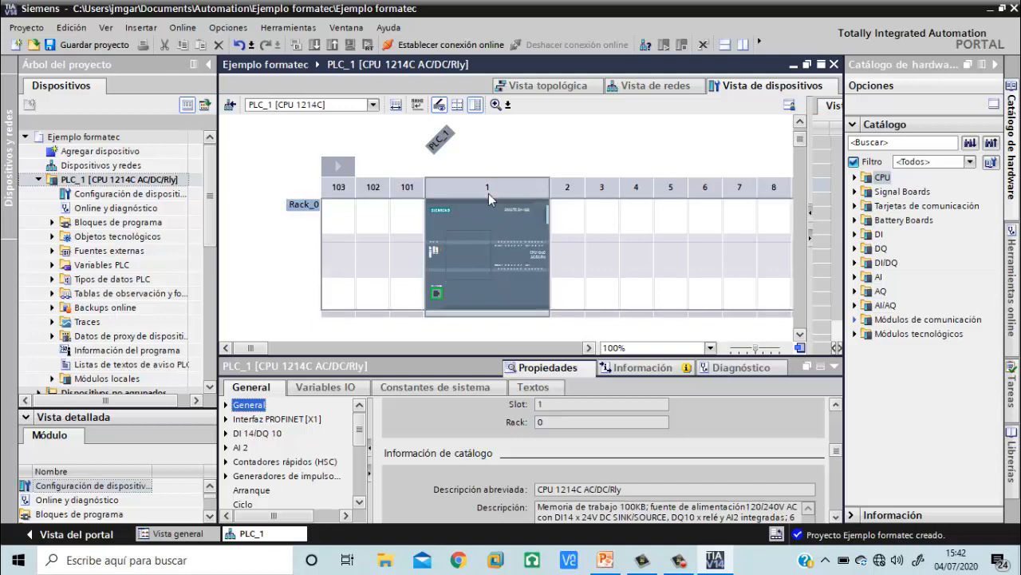
scroll(583, 463, down, 2)
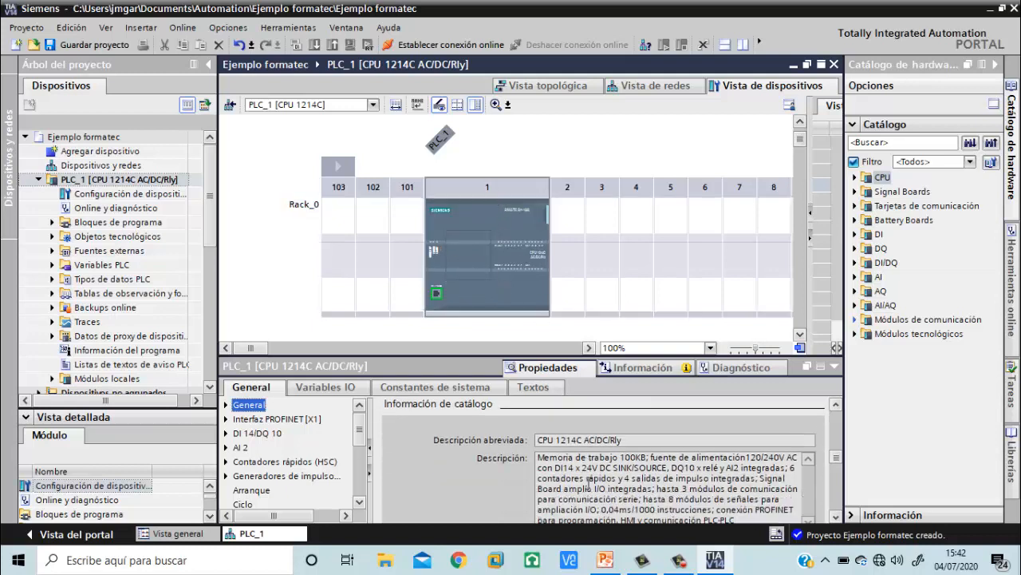
scroll(584, 464, down, 1)
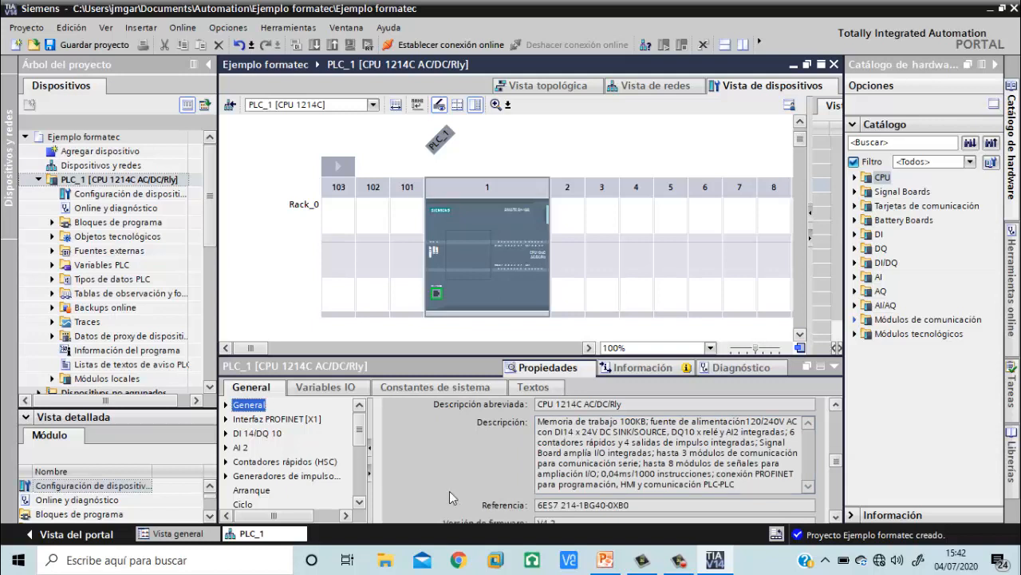
scroll(449, 491, down, 3)
scroll(496, 489, down, 5)
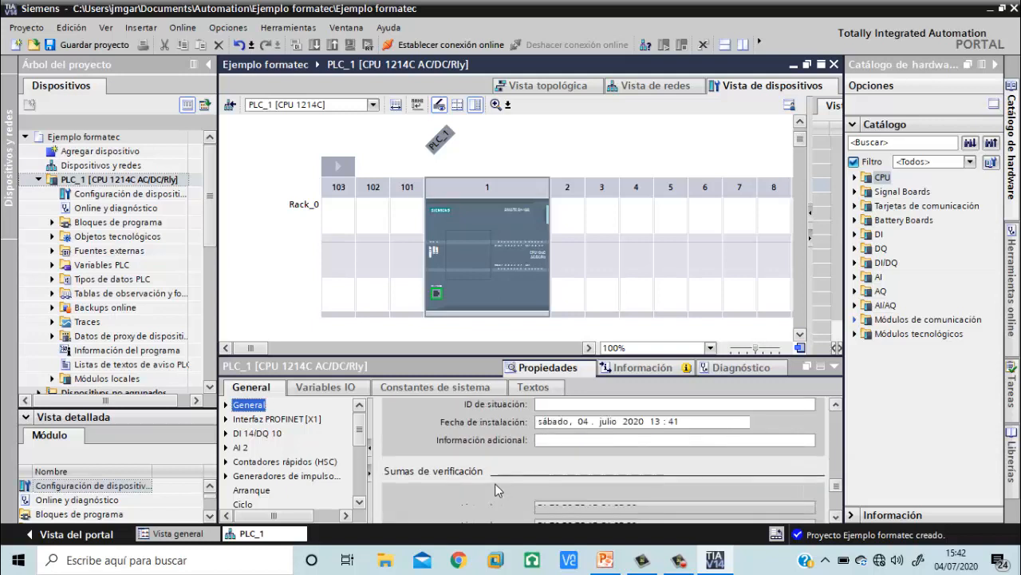
scroll(495, 489, down, 2)
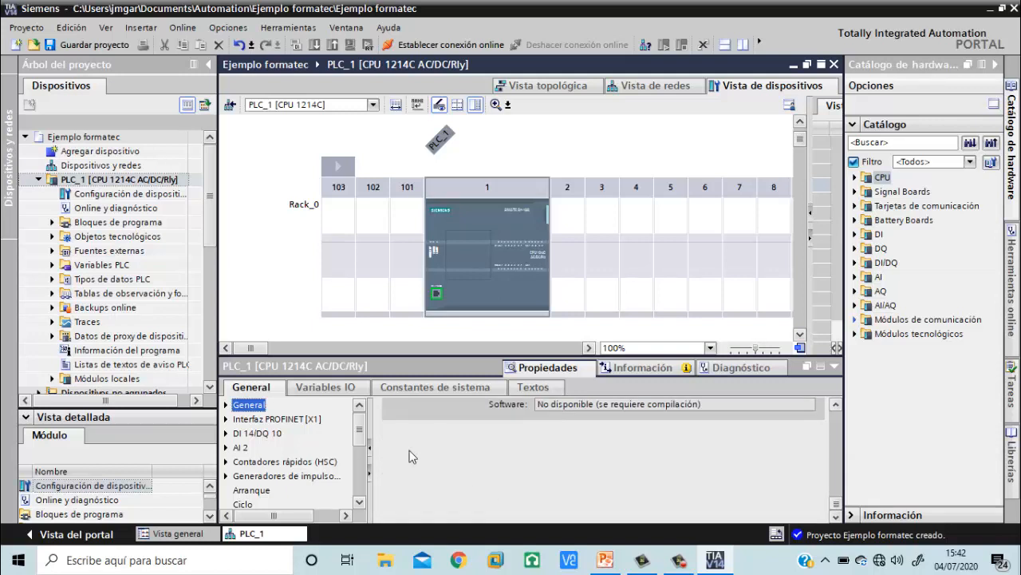
Show the Ethernet addresses settings of PROFINET interface [X1] within the CPU properties
click(226, 406)
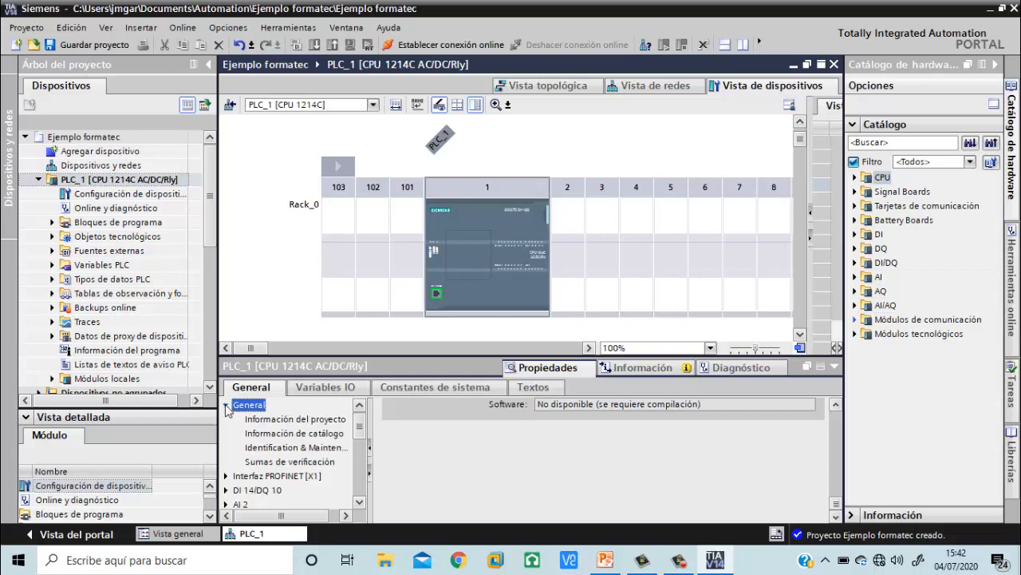
click(226, 477)
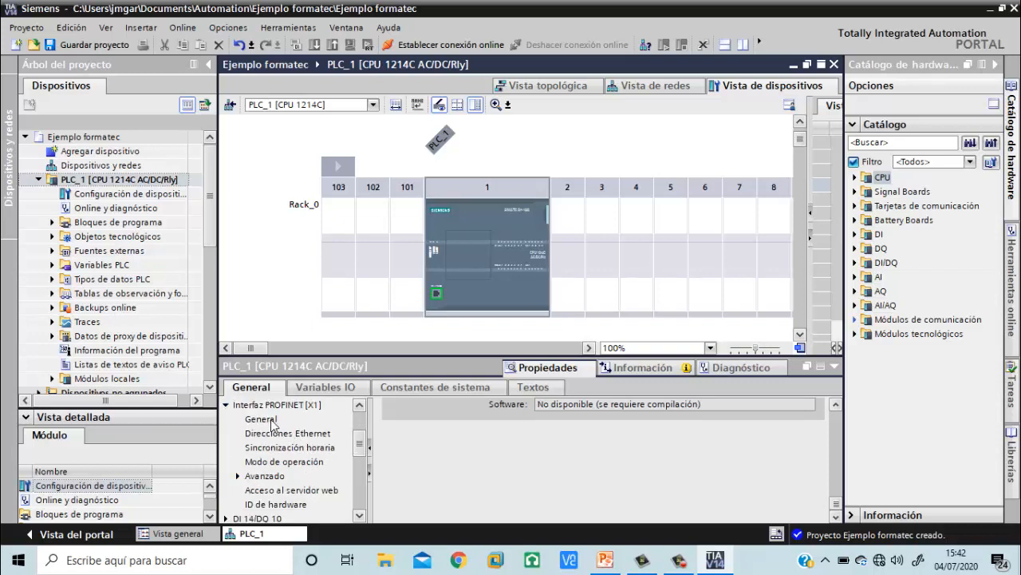
click(273, 435)
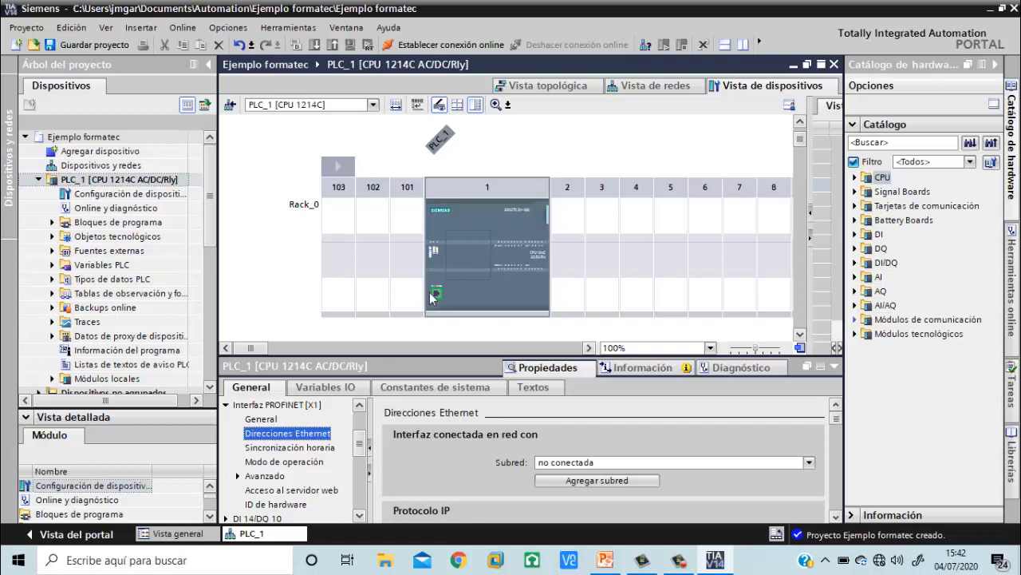
Add a new subnet to the CPU's PROFINET interface [X1], check it in the network view and return to the device view
click(585, 482)
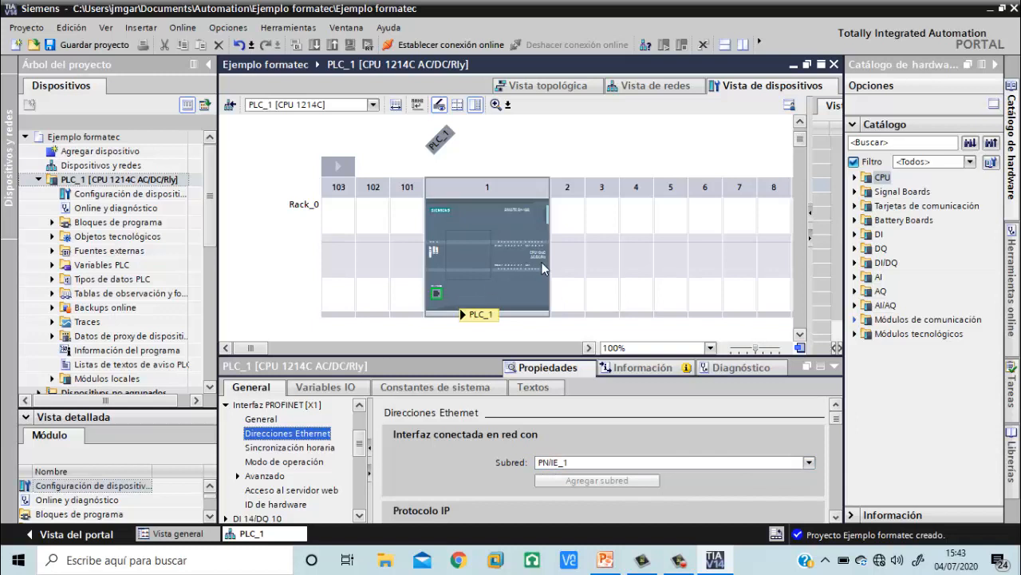
click(655, 84)
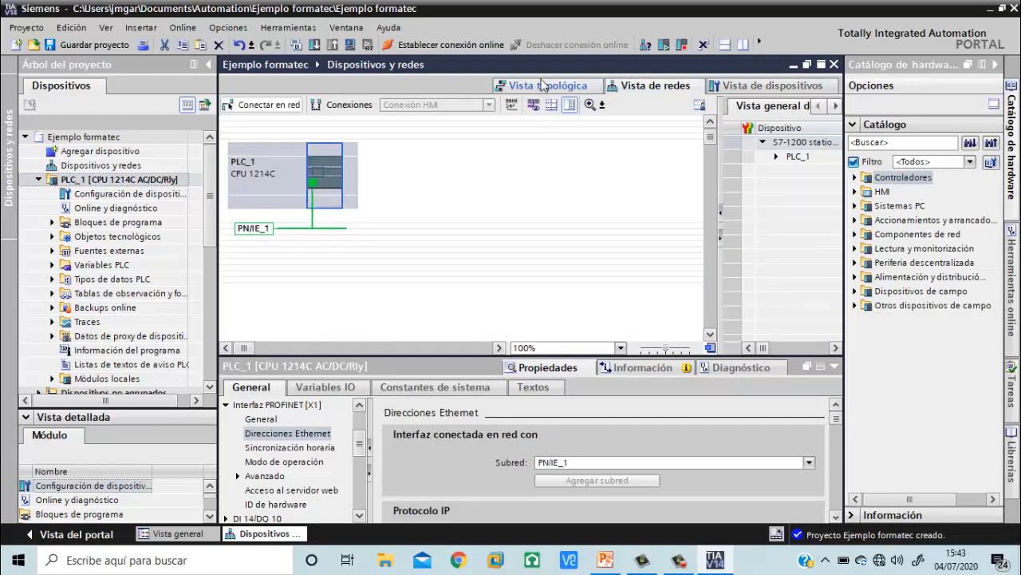
click(740, 90)
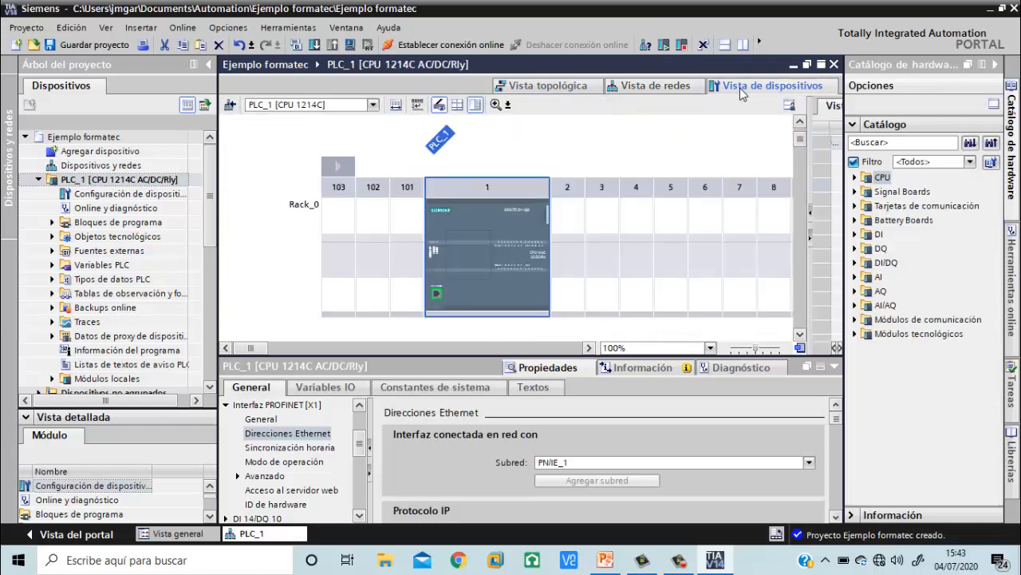
Examine the time synchronization and operating mode settings of PROFINET interface [X1]
click(286, 449)
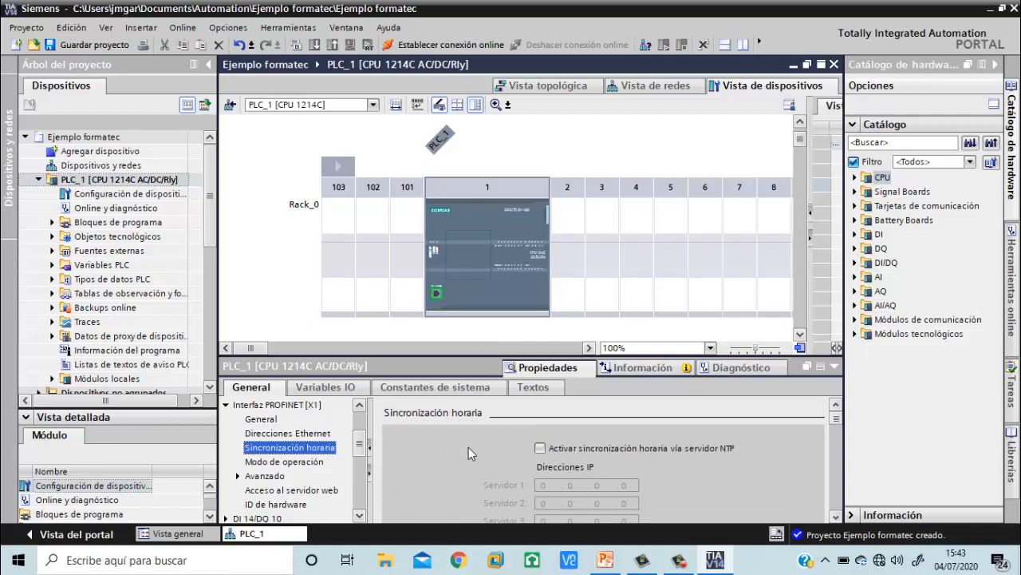
scroll(469, 447, down, 5)
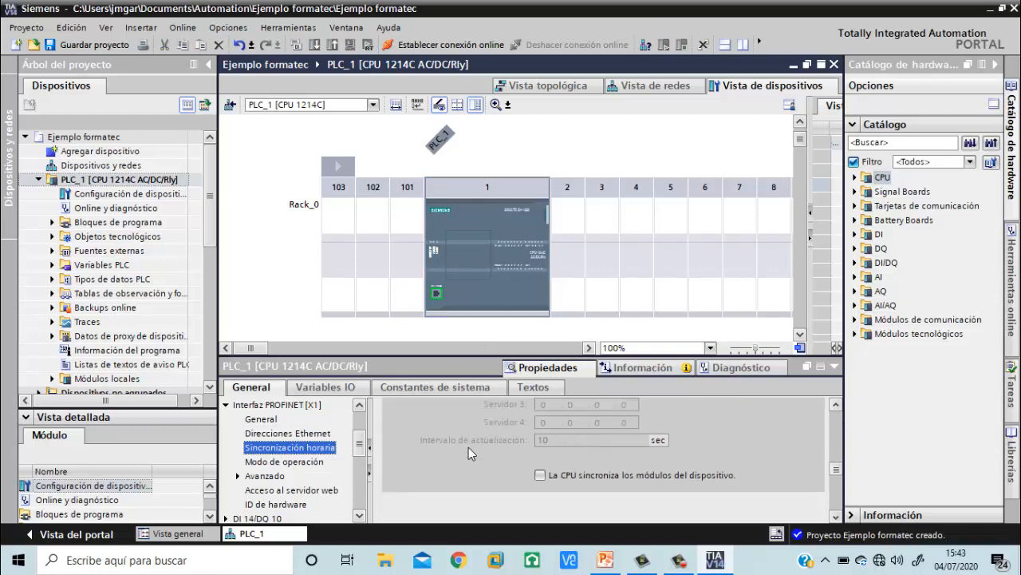
click(288, 462)
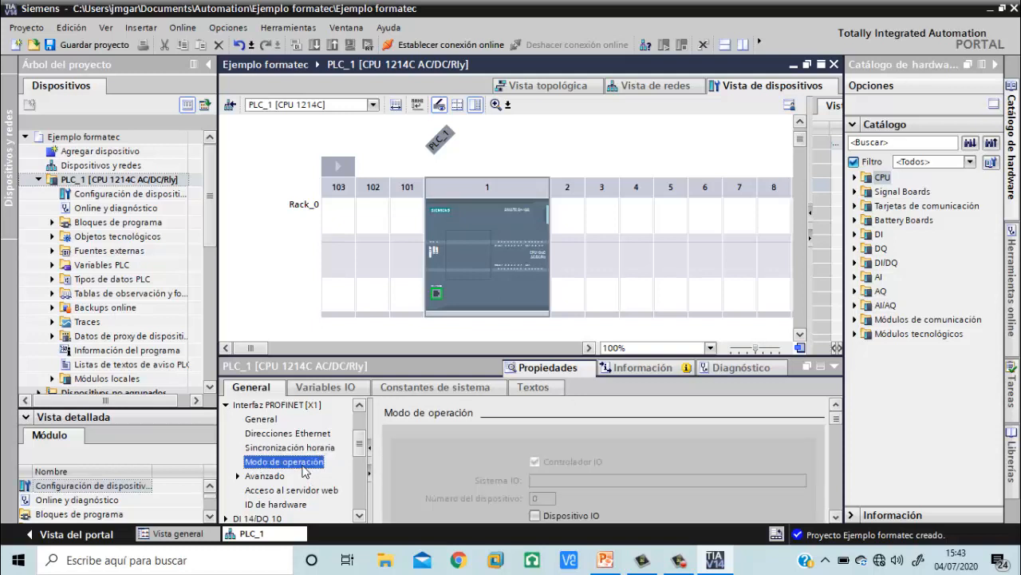
scroll(462, 472, down, 5)
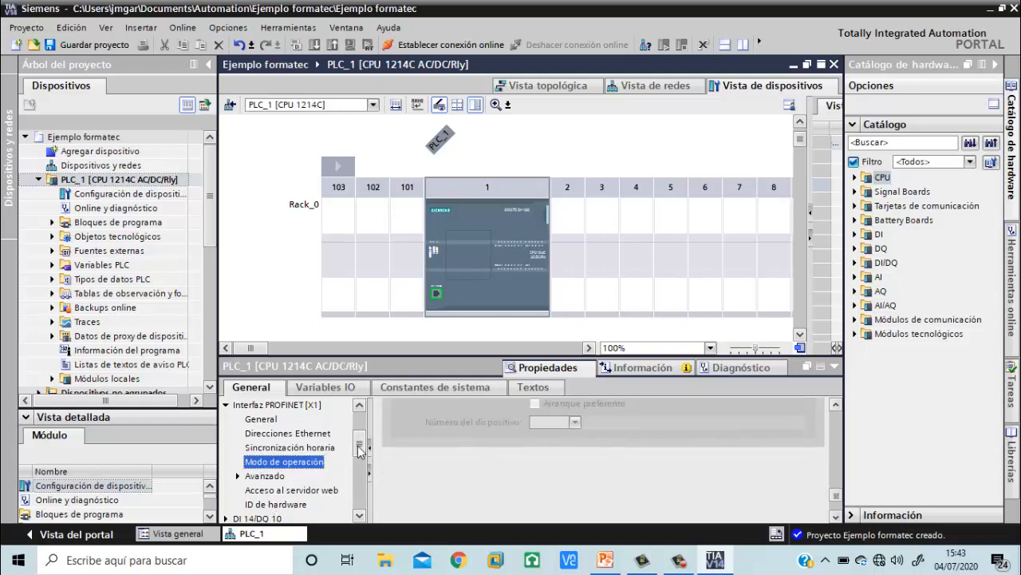
Examine the DI 14/DQ 10 properties and the available input filter times of digital input Canal0
drag(358, 447, 359, 464)
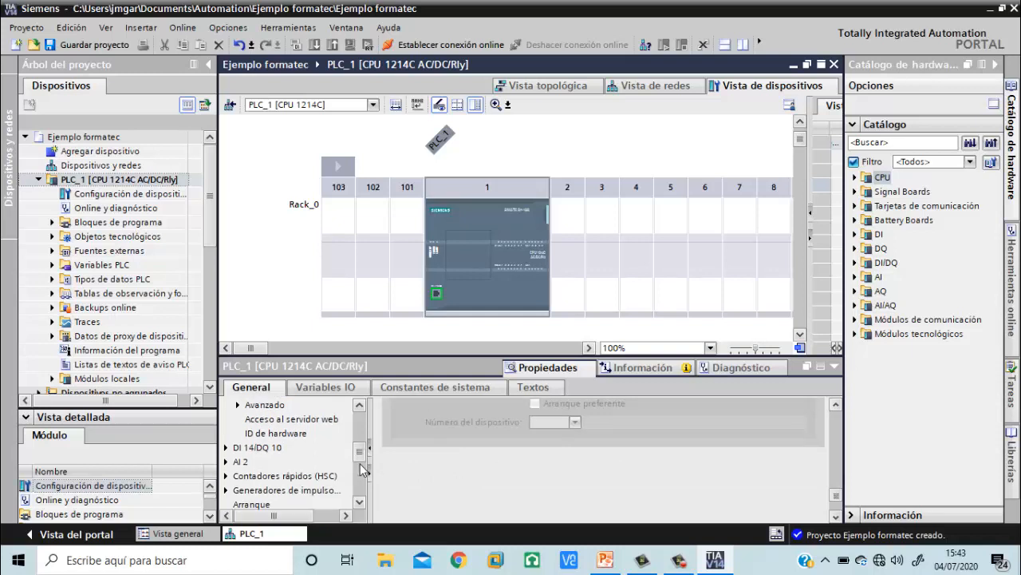
click(261, 449)
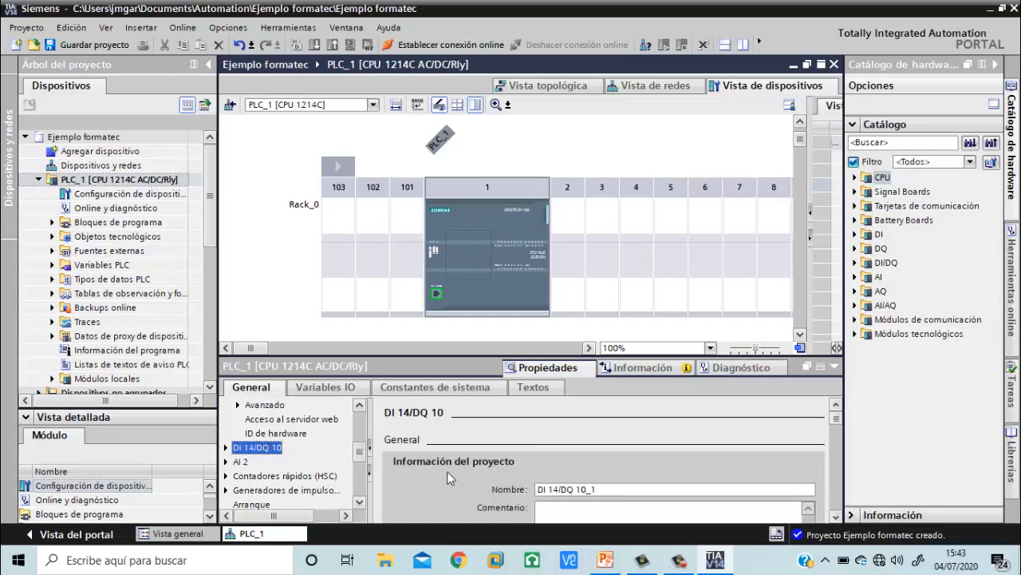
scroll(447, 471, down, 3)
scroll(448, 476, down, 3)
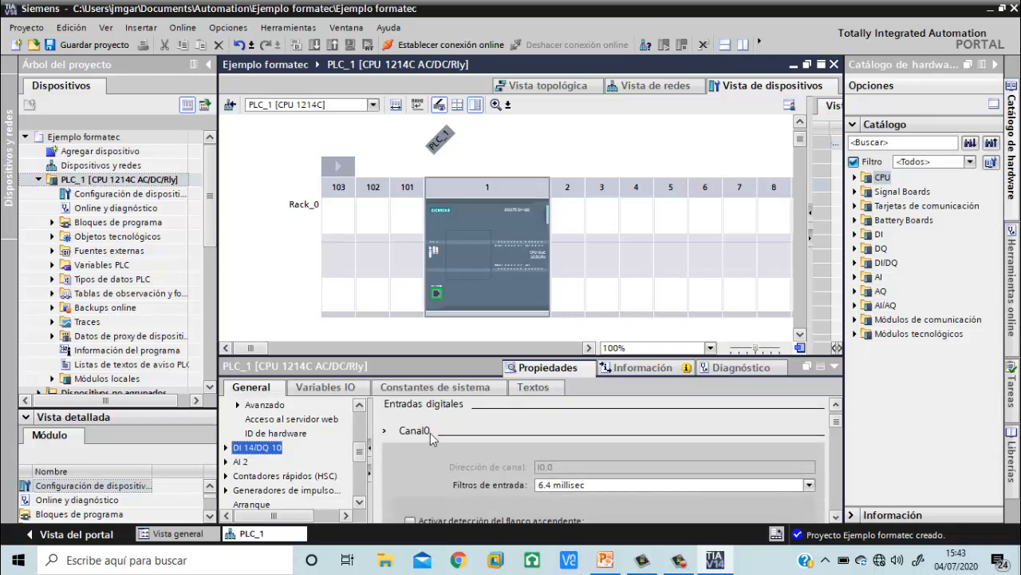
click(555, 489)
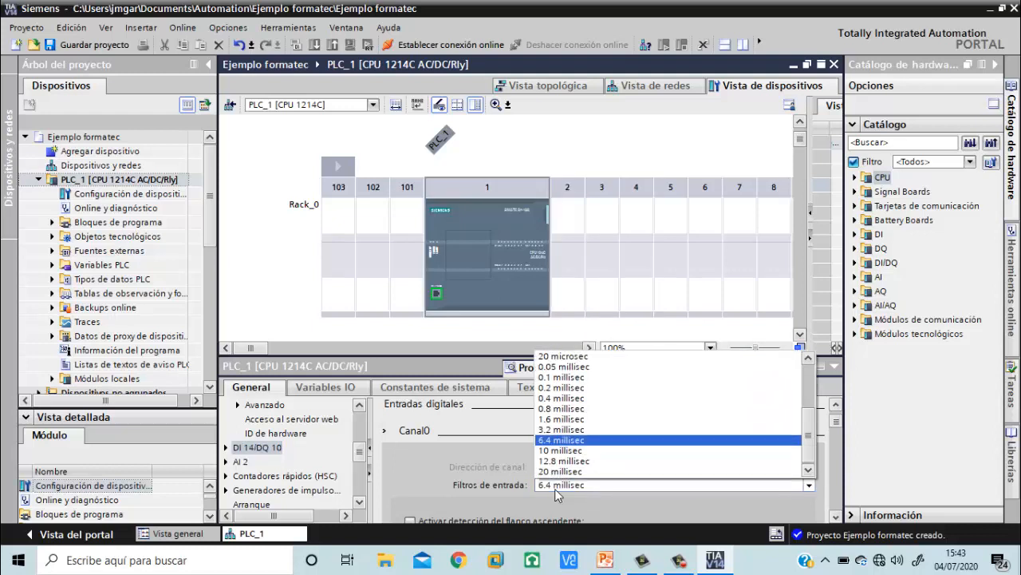
click(555, 488)
scroll(485, 470, down, 2)
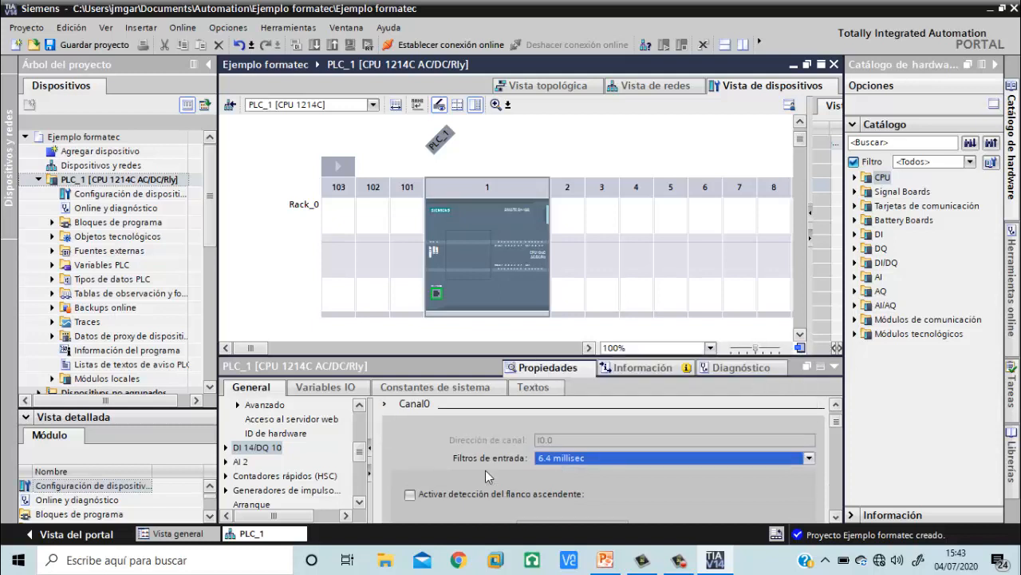
Try rising edge detection on digital input Canal0, view its process alarm selection, and disable the detection again
scroll(484, 476, down, 1)
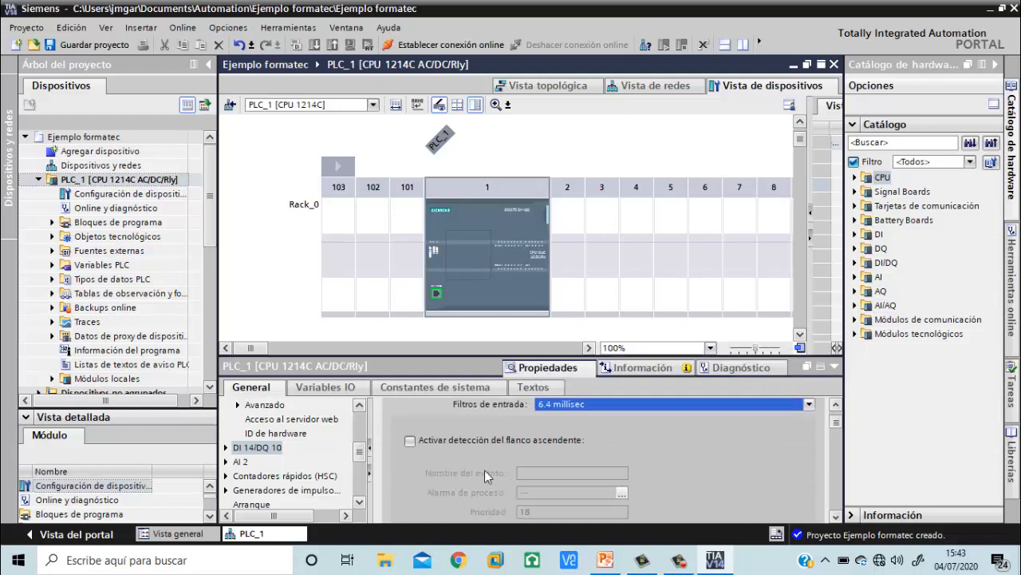
click(410, 441)
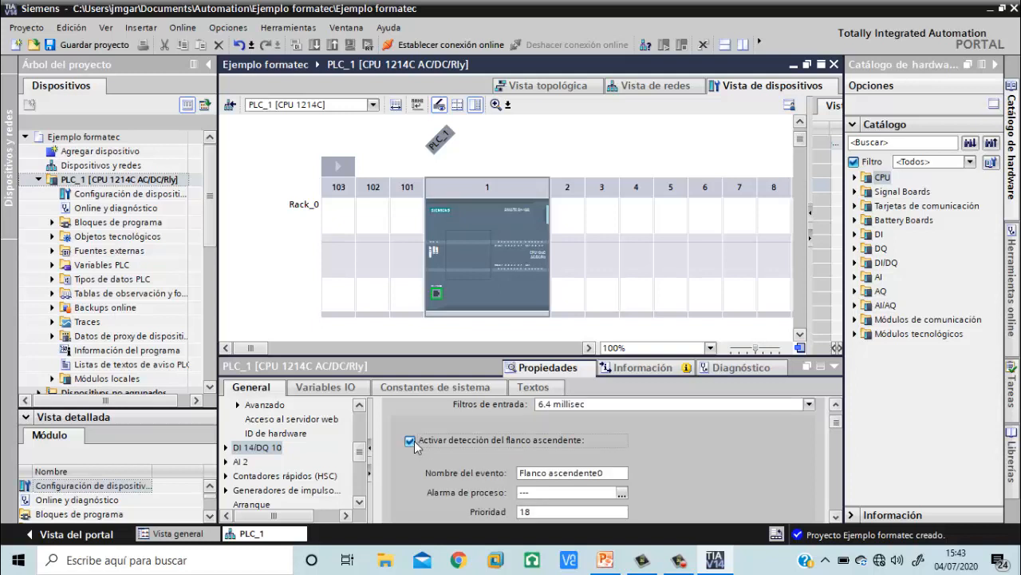
click(623, 494)
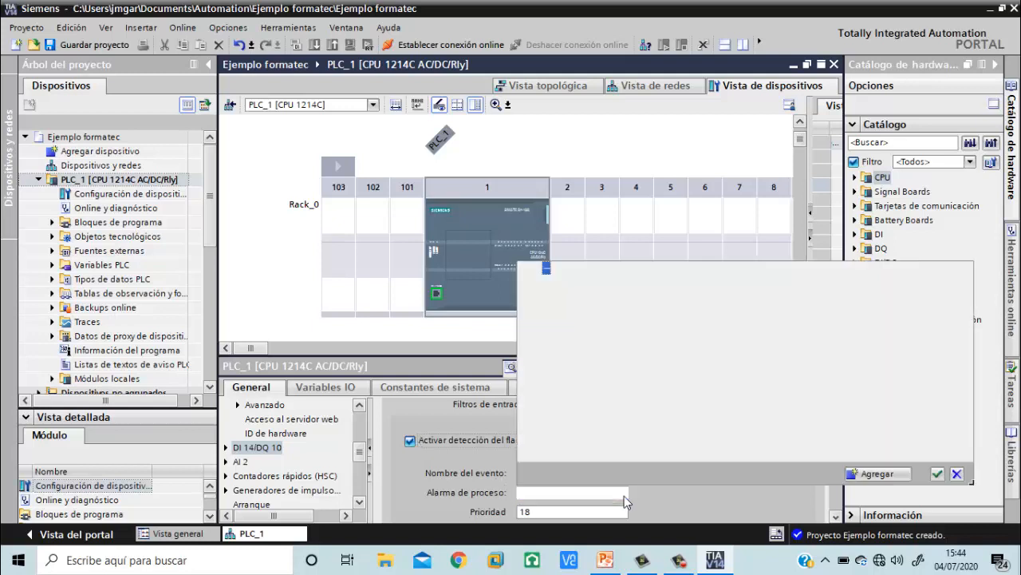
click(409, 440)
Examine the falling edge detection, pulse catch and filter settings across the digital input channels
scroll(410, 446, down, 3)
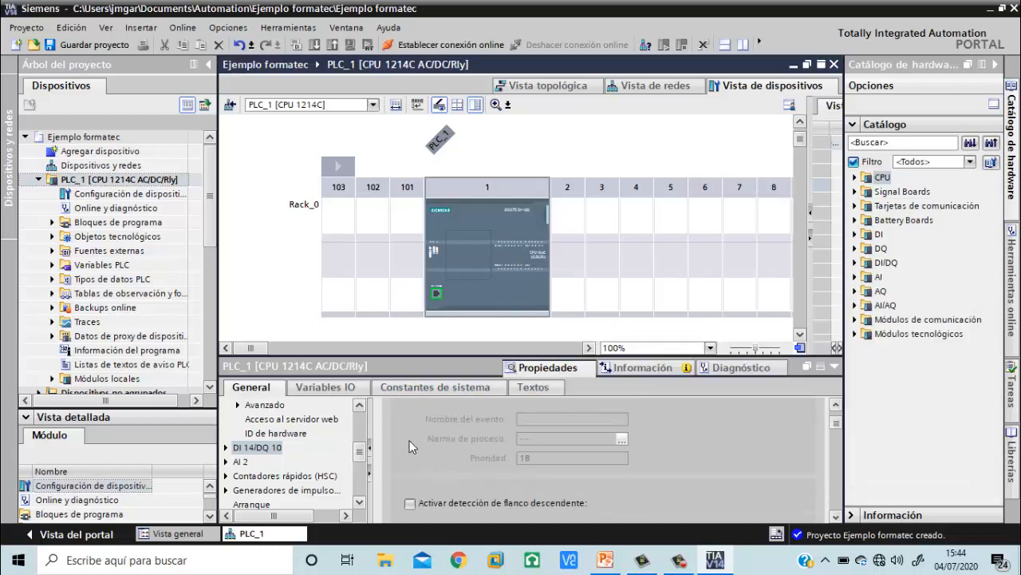
scroll(410, 446, down, 1)
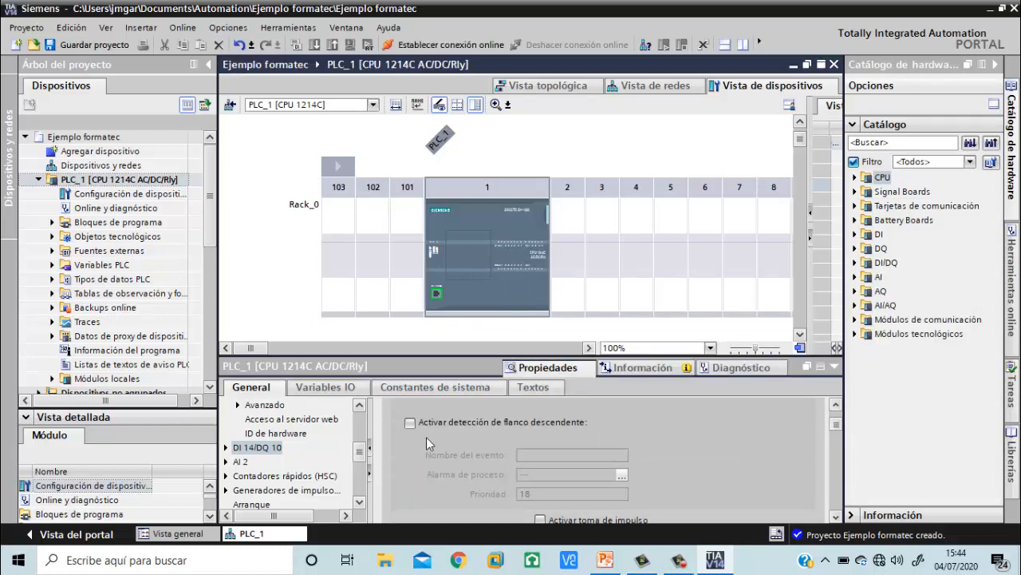
scroll(443, 421, down, 3)
scroll(443, 426, up, 7)
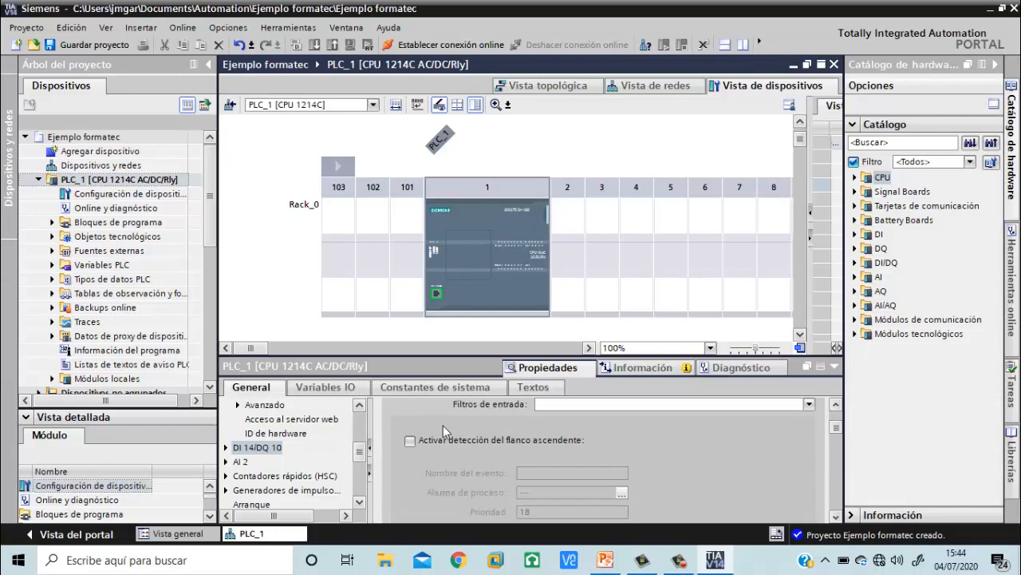
scroll(442, 425, down, 1)
scroll(443, 426, up, 1)
scroll(443, 425, down, 4)
scroll(443, 426, up, 1)
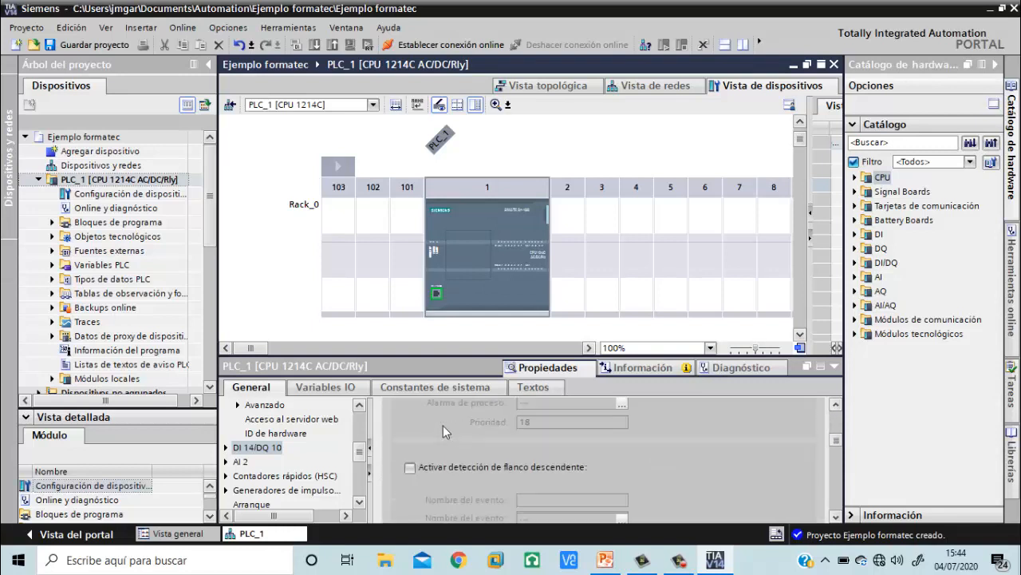
scroll(443, 425, down, 5)
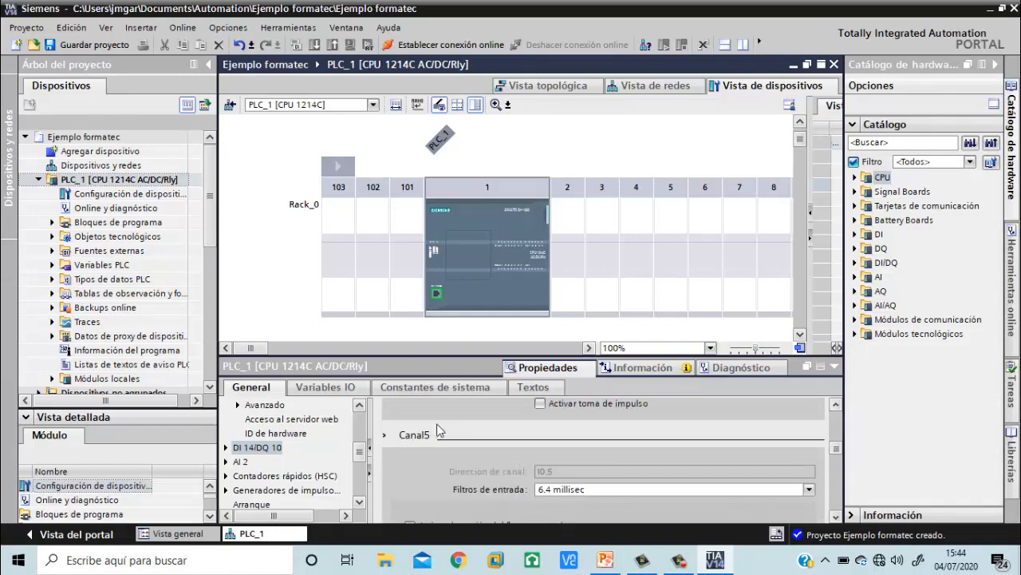
Examine the digital outputs' reaction to CPU STOP and the RUN-to-STOP substitute value options of Canal0 and Canal1
drag(835, 454, 836, 488)
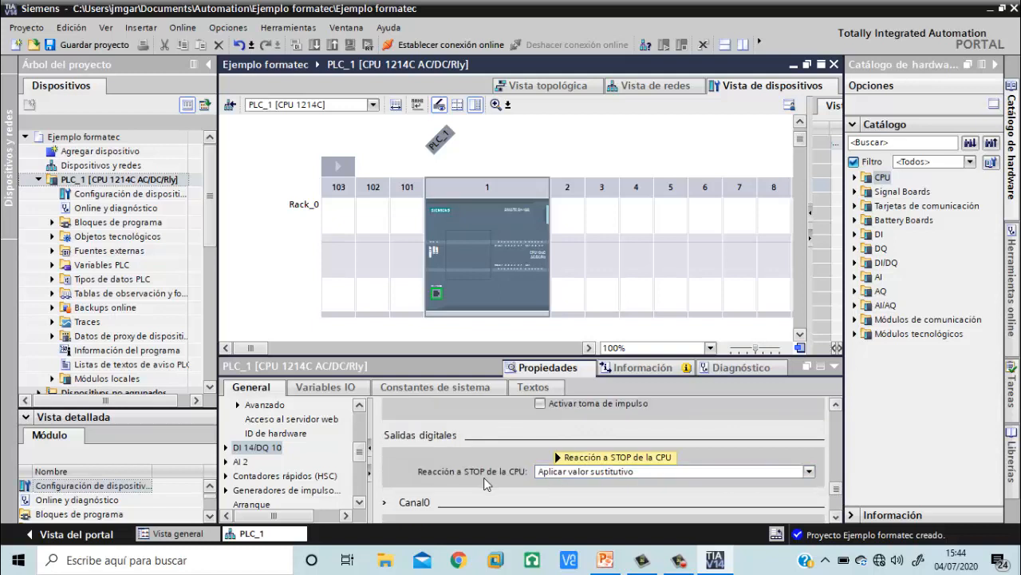
scroll(563, 486, down, 1)
scroll(563, 487, down, 2)
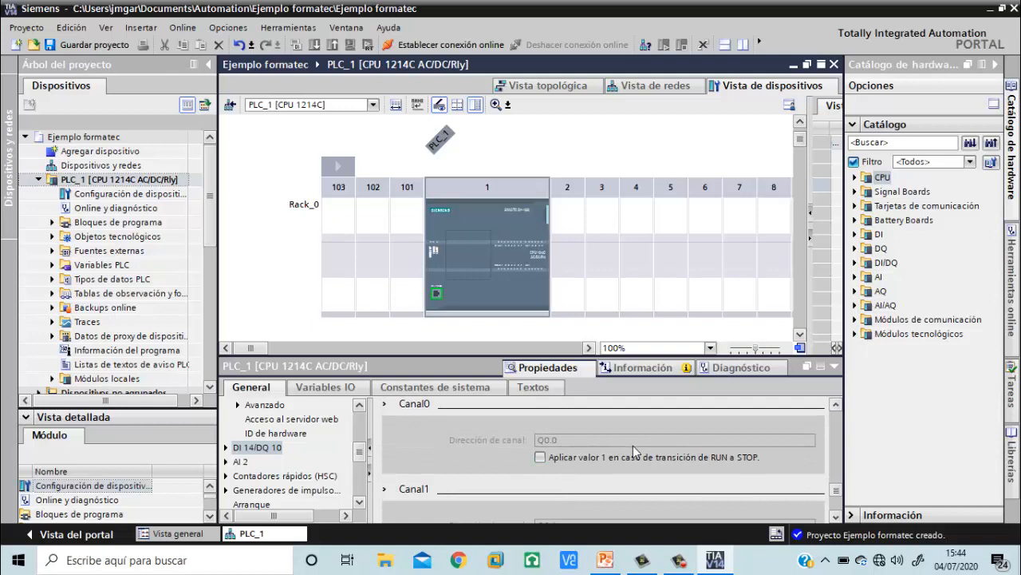
scroll(632, 445, down, 3)
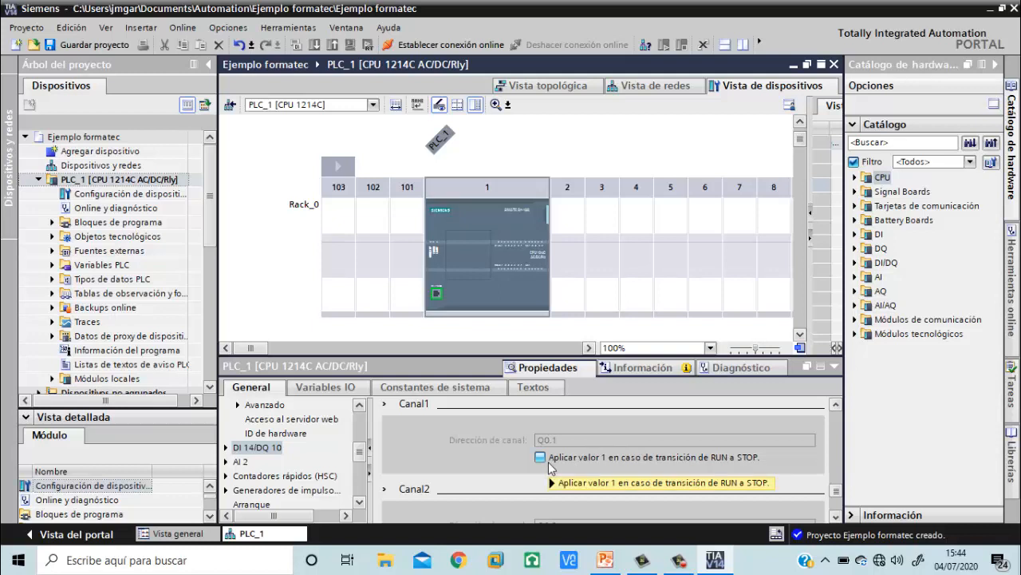
mouse_move(548, 462)
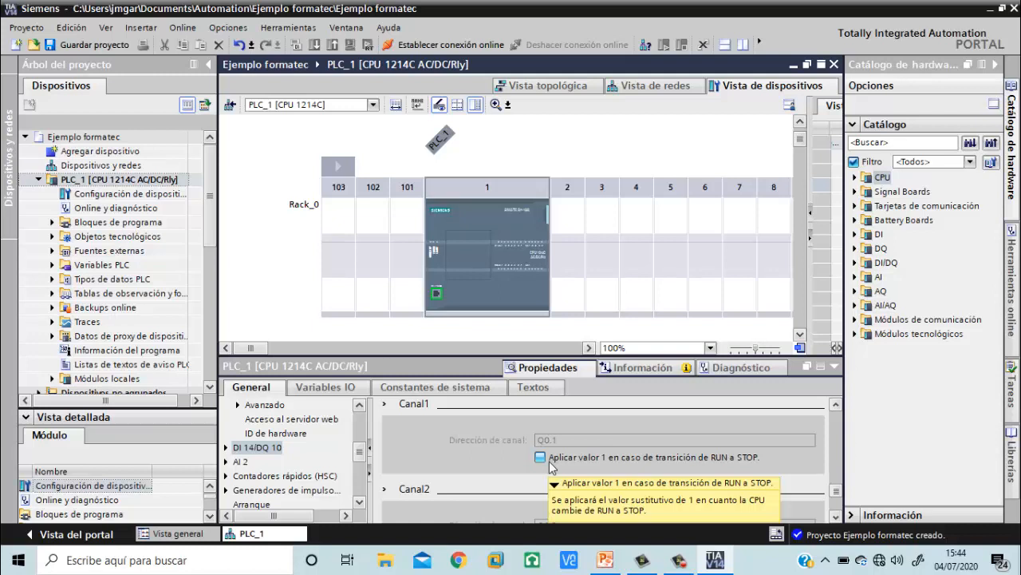
Examine the AI 2 analog input properties, from noise reduction to the address, measurement type, voltage range and filtering of the channels
click(244, 462)
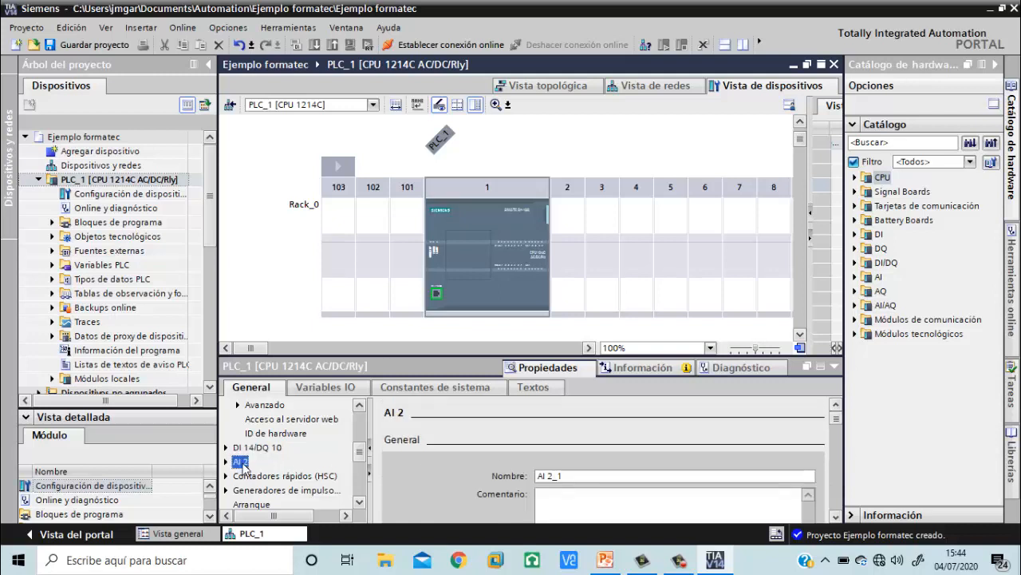
scroll(476, 463, down, 4)
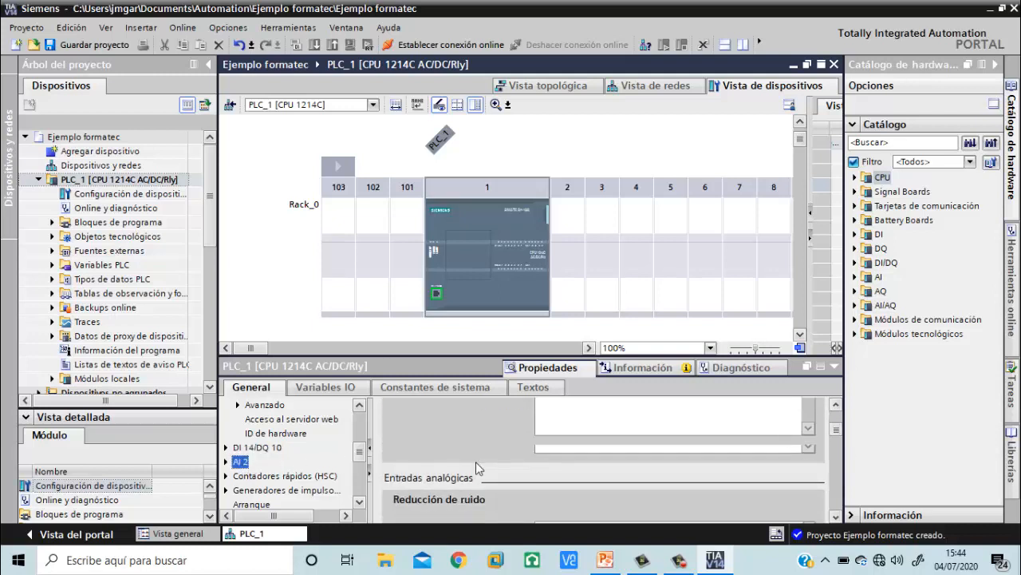
scroll(478, 466, down, 3)
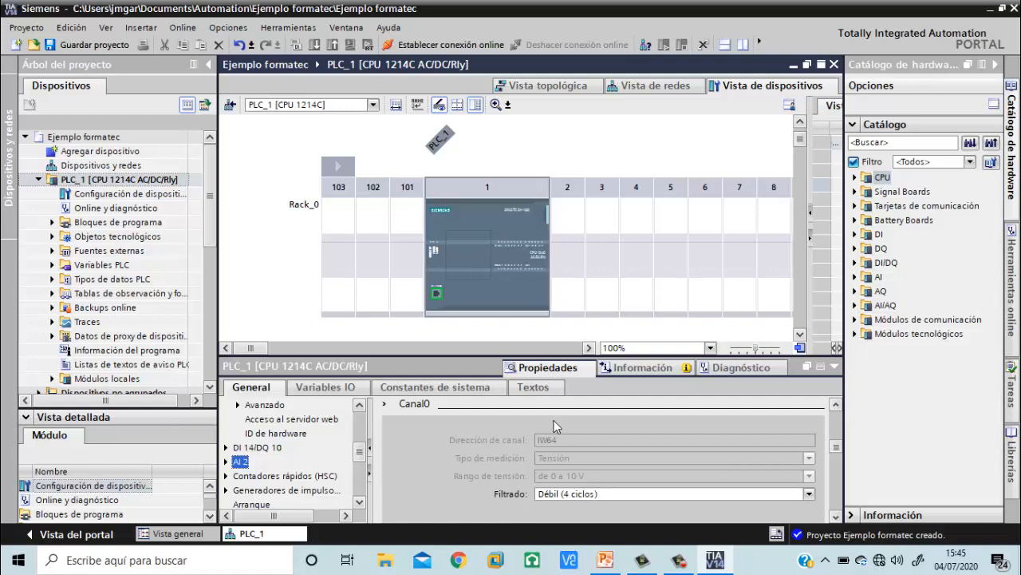
scroll(569, 471, down, 3)
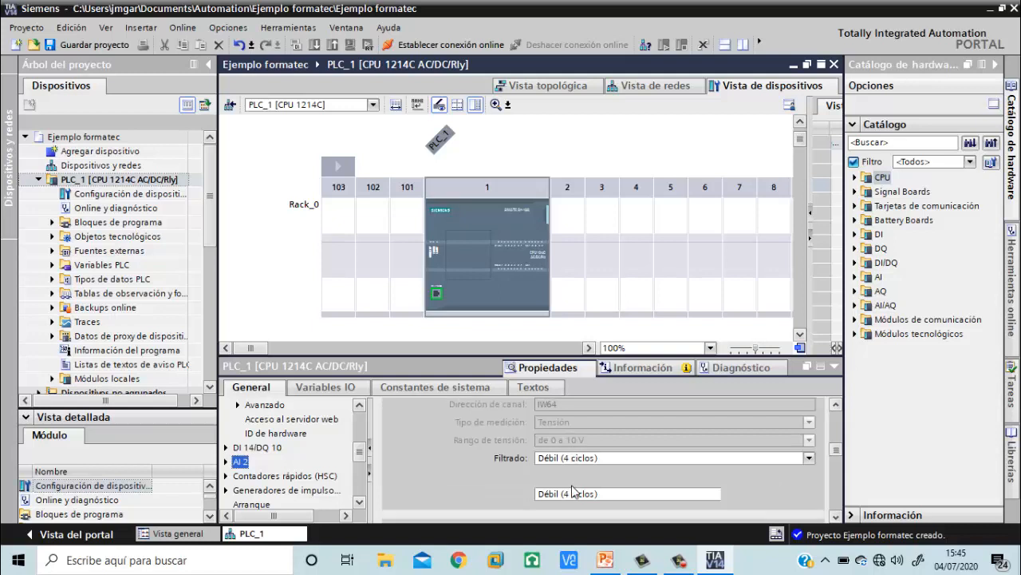
scroll(571, 485, down, 3)
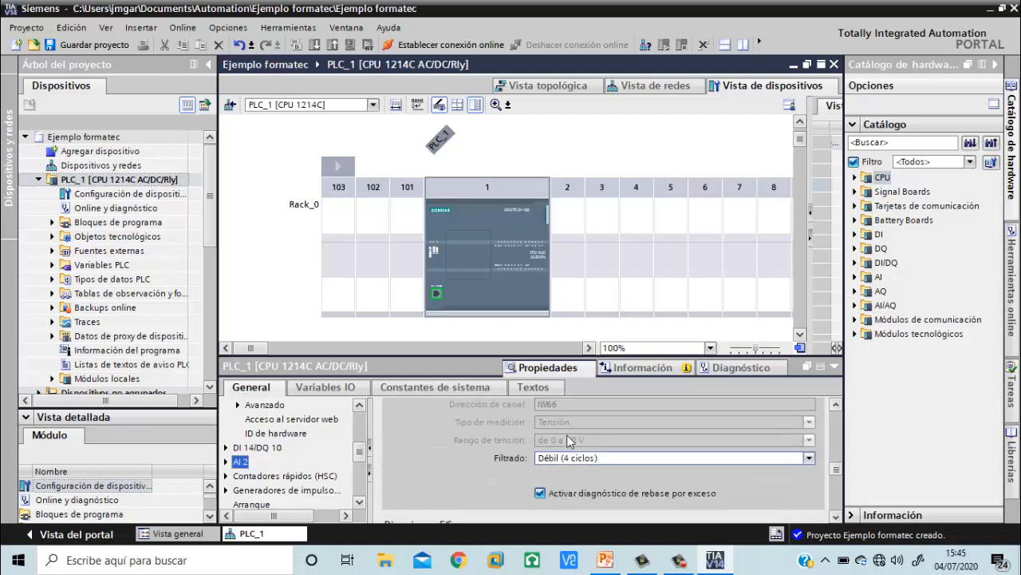
scroll(563, 409, up, 3)
scroll(564, 433, up, 2)
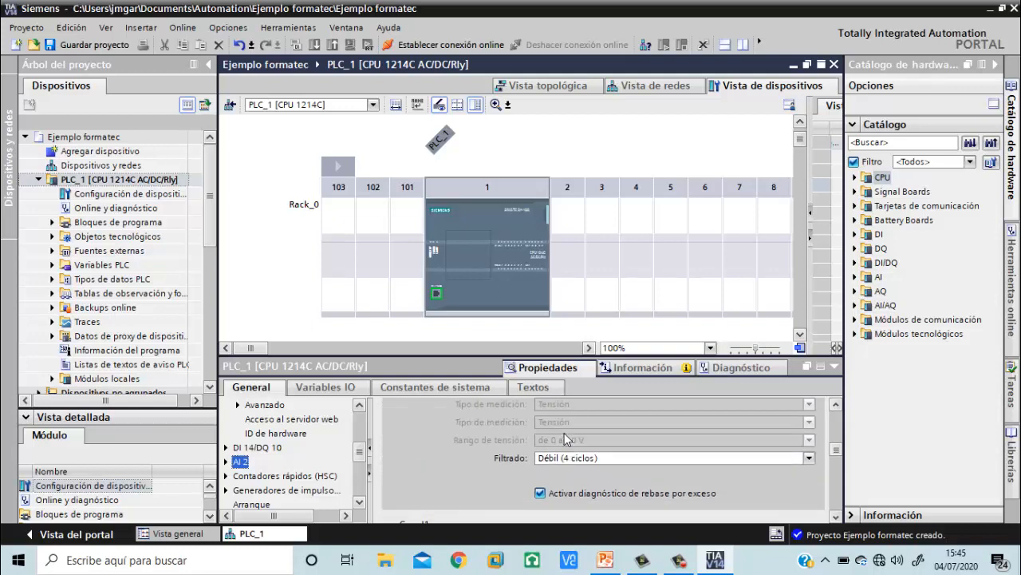
scroll(563, 437, down, 1)
click(571, 457)
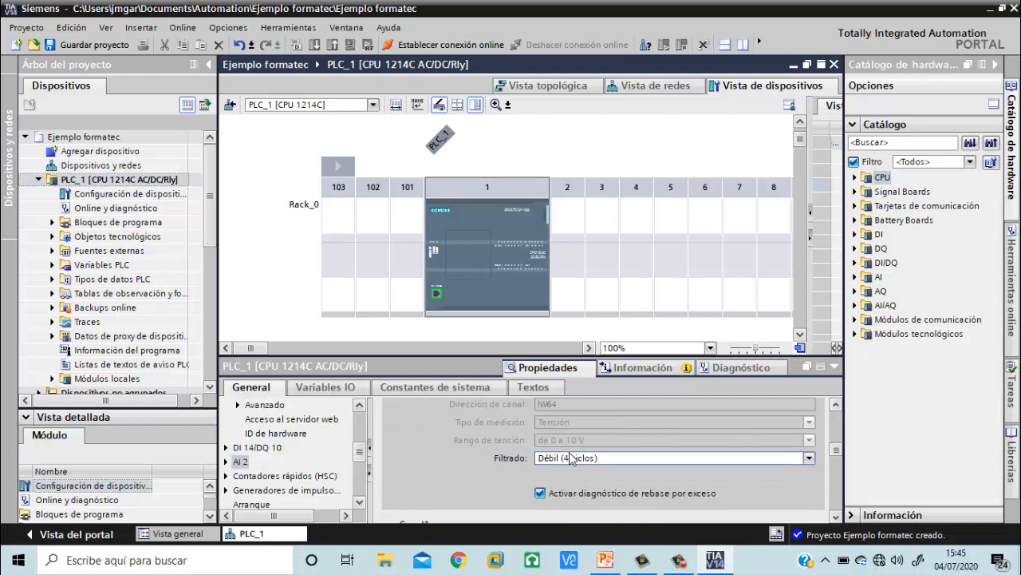
Examine the second analog channel's settings and the AI 2 input addresses, placing the cursor in the start address
scroll(512, 477, down, 3)
scroll(510, 477, down, 2)
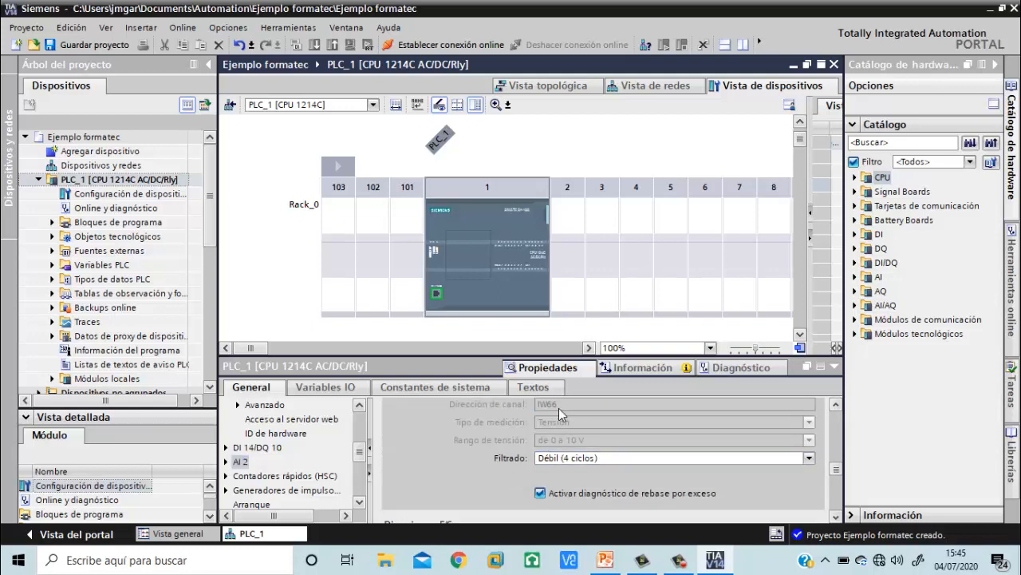
scroll(559, 408, down, 2)
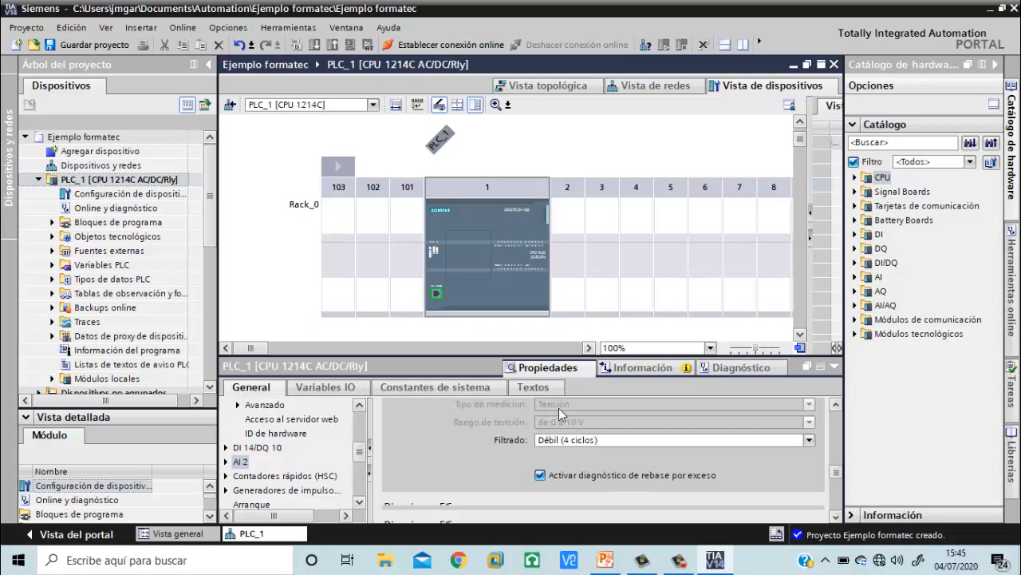
scroll(558, 408, down, 3)
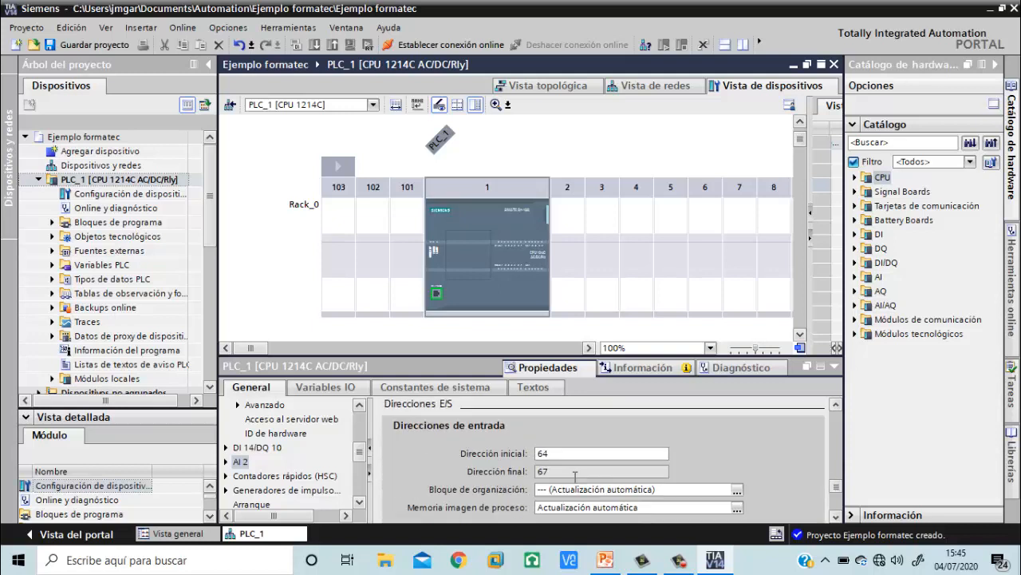
click(564, 407)
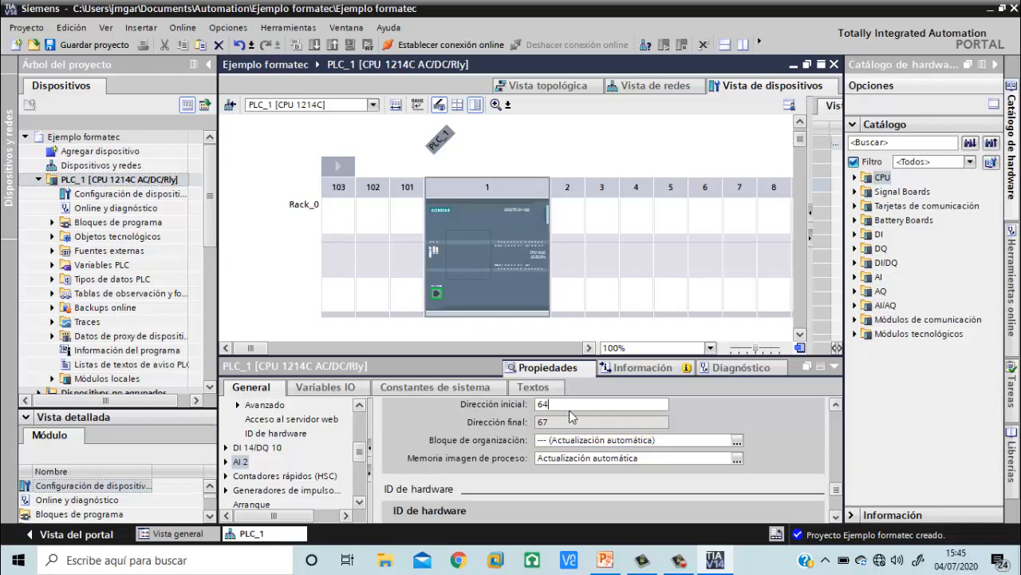
Examine the AI 2 hardware ID and the CPU's high-speed counter, pulse generator and startup properties
scroll(489, 464, down, 5)
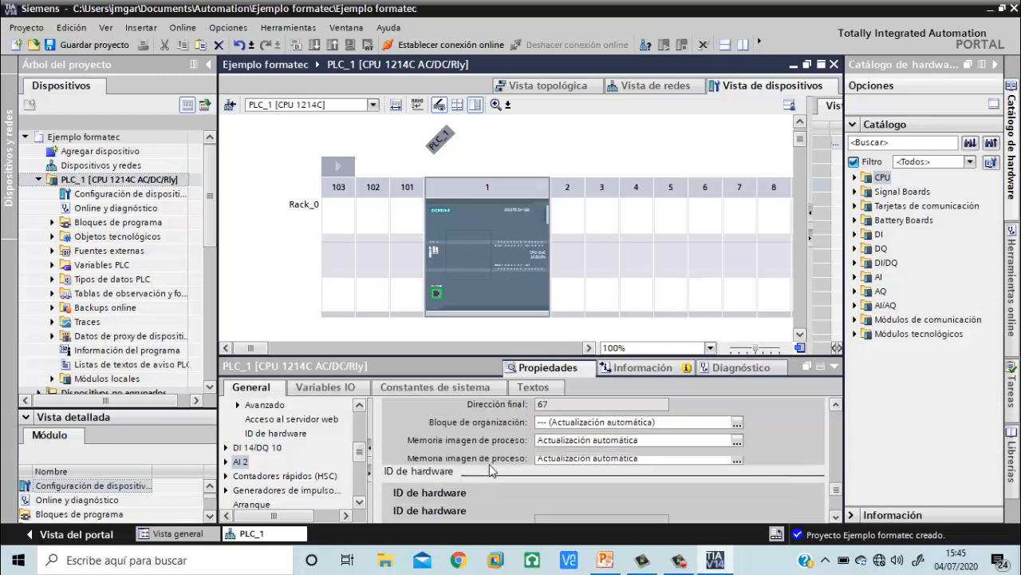
click(284, 476)
click(292, 490)
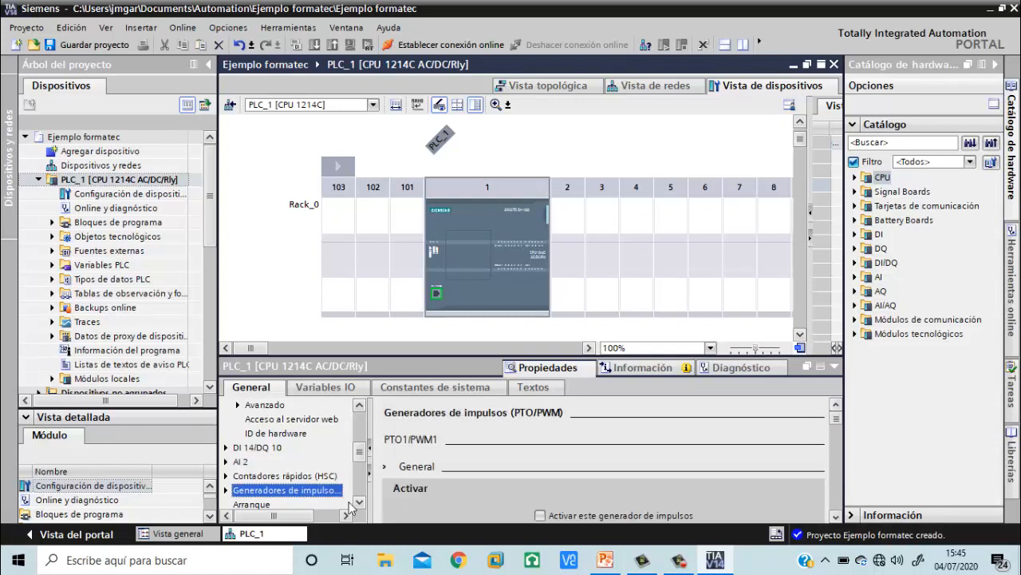
scroll(295, 483, down, 5)
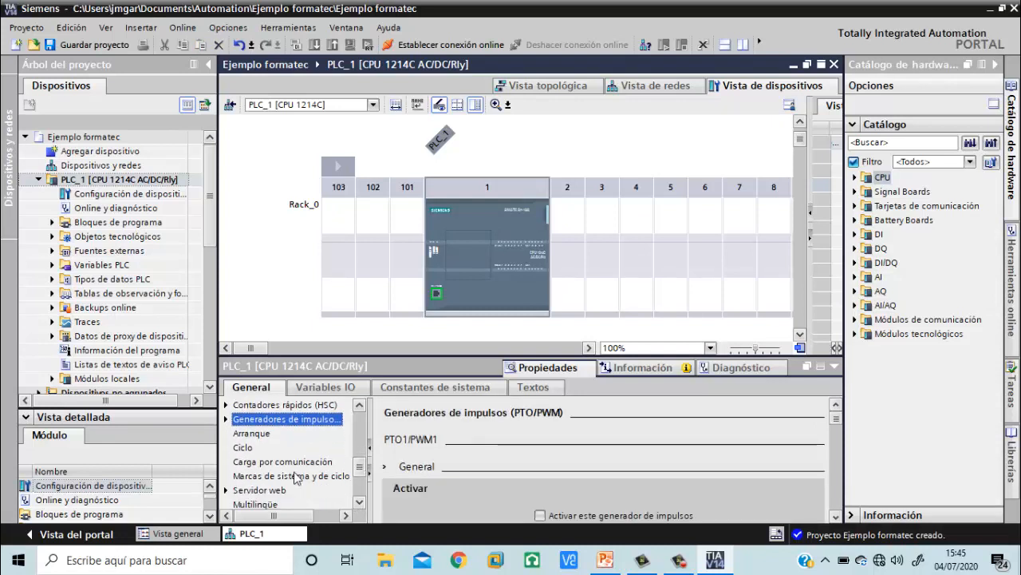
click(253, 435)
Enable the system memory byte in the CPU's system and clock memory properties and review its bit assignments
click(264, 477)
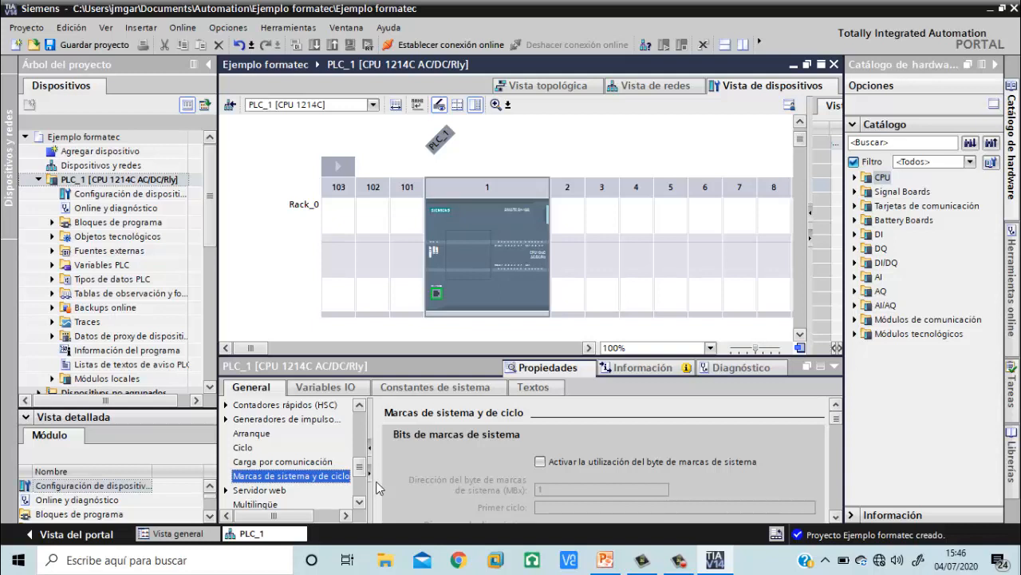
click(541, 463)
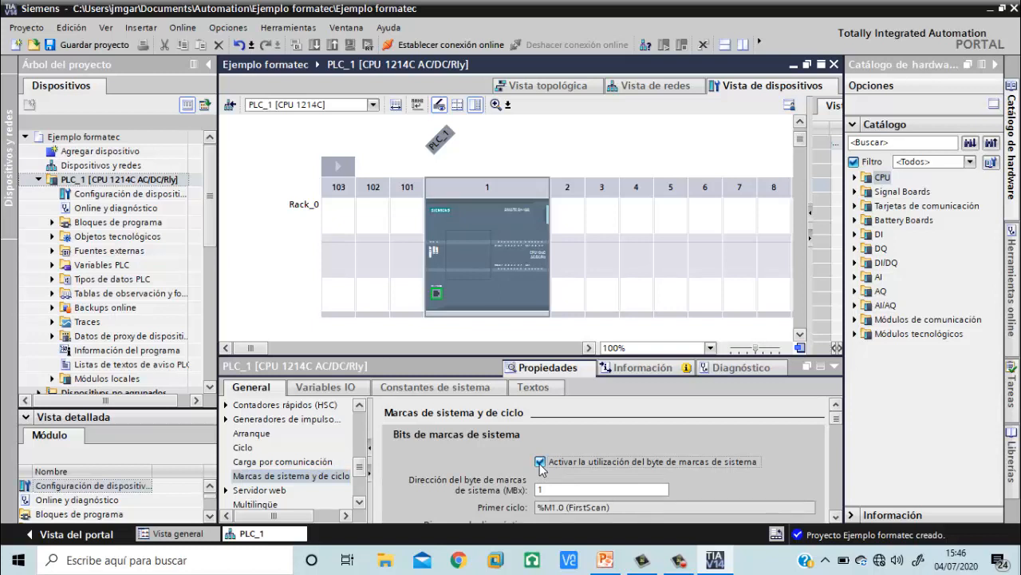
scroll(530, 495, down, 3)
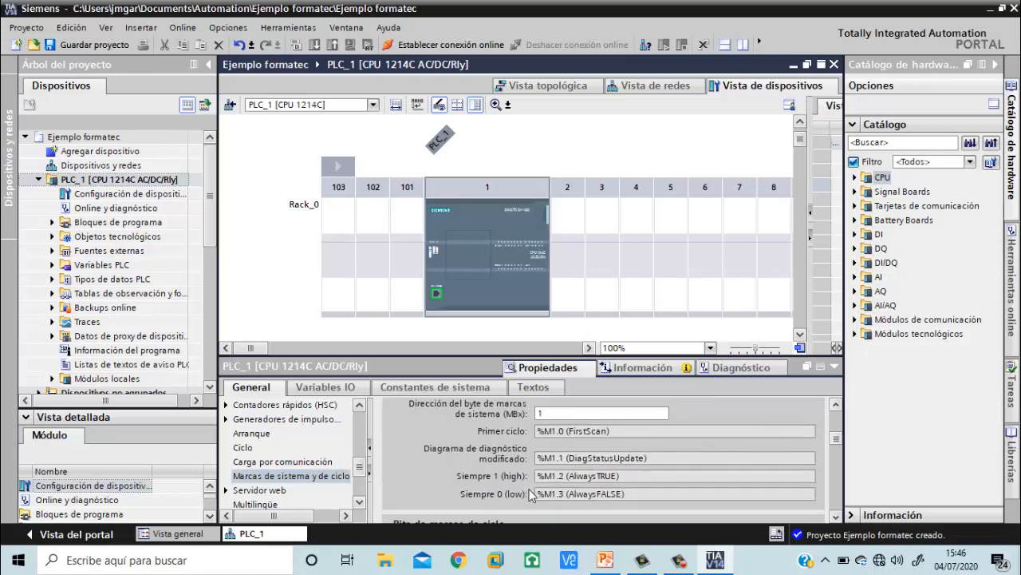
scroll(530, 495, up, 1)
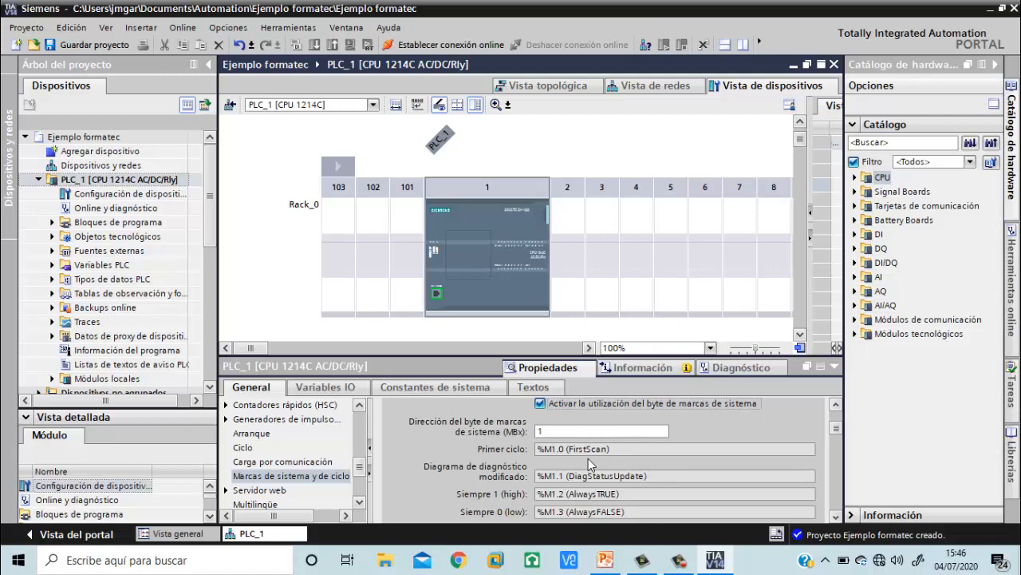
scroll(590, 463, down, 3)
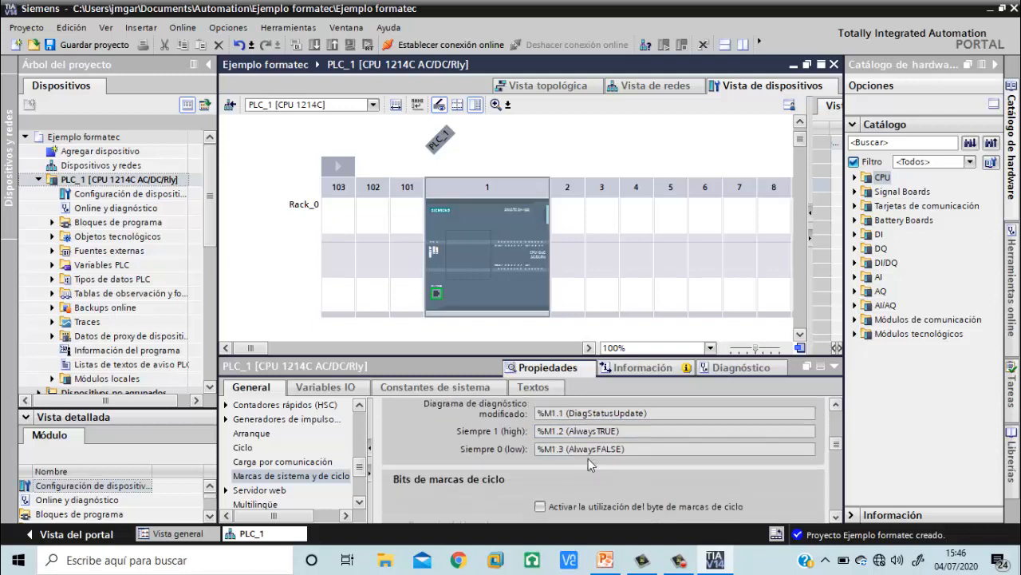
Enable the clock memory byte and review its clock bits from 10 Hz to 0.5 Hz
scroll(589, 463, down, 2)
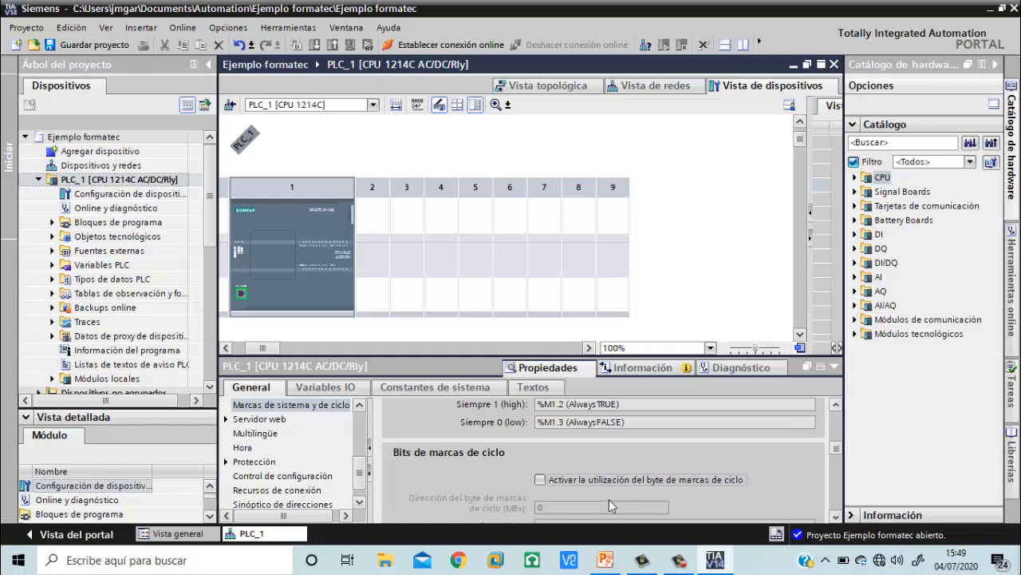
click(541, 480)
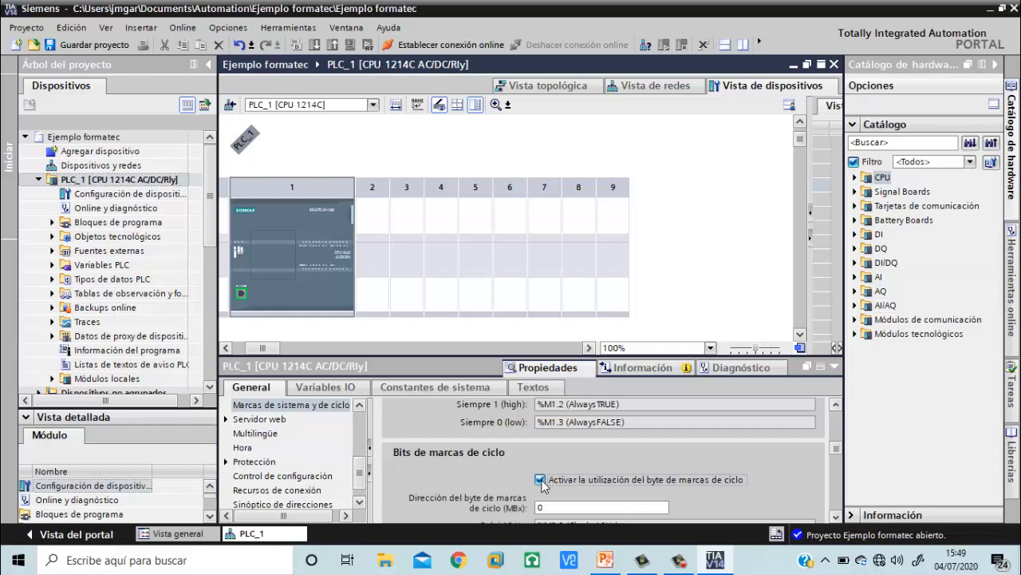
scroll(619, 465, down, 5)
scroll(619, 465, up, 1)
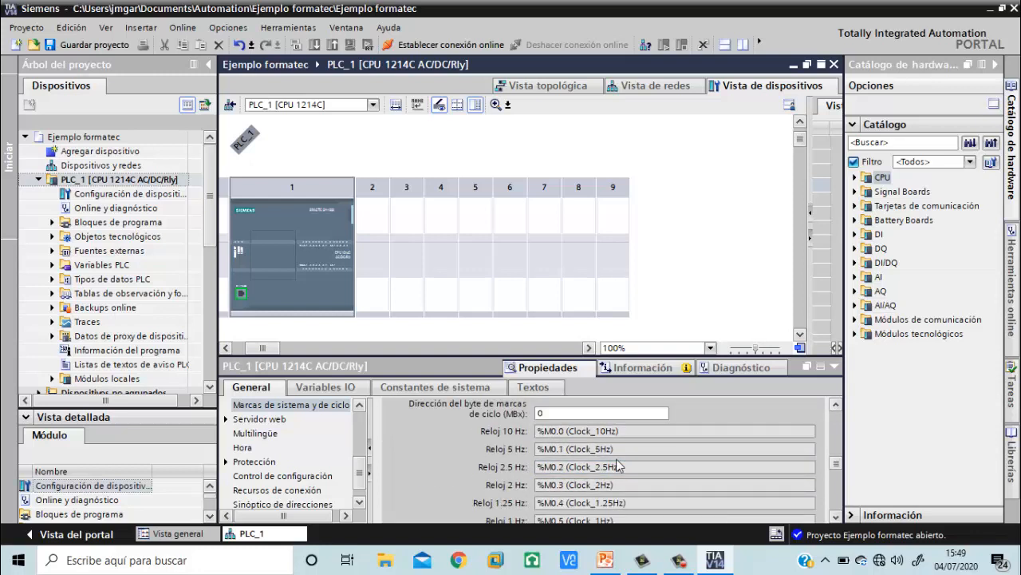
scroll(618, 464, down, 1)
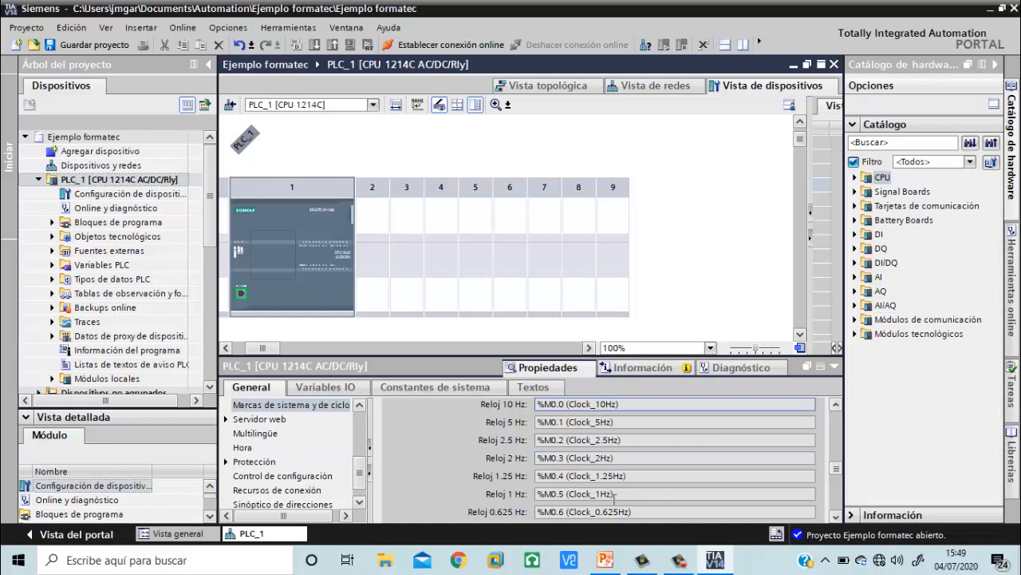
scroll(610, 499, down, 5)
scroll(612, 500, up, 1)
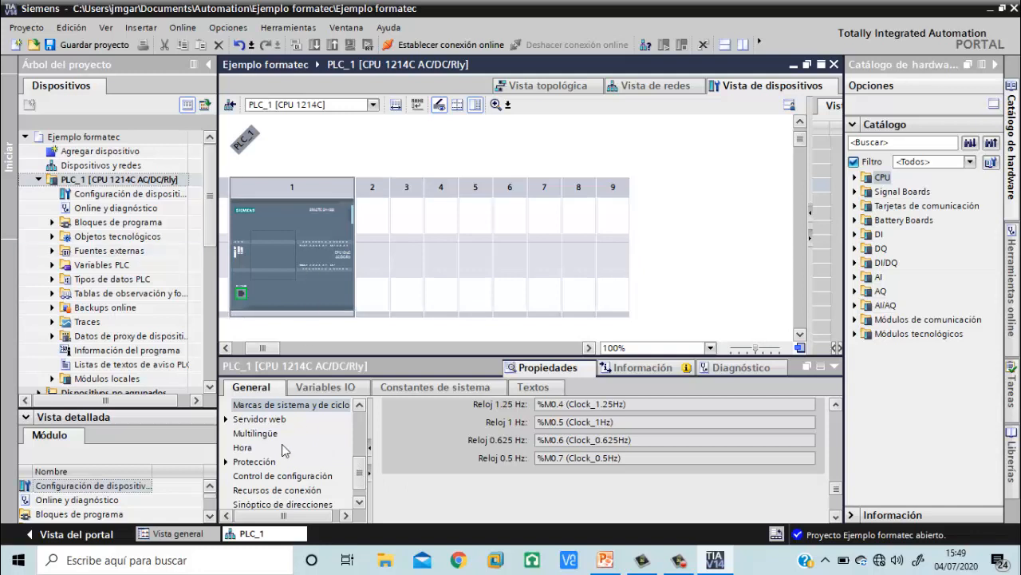
Examine the CPU's web server settings and its protection access levels
click(275, 421)
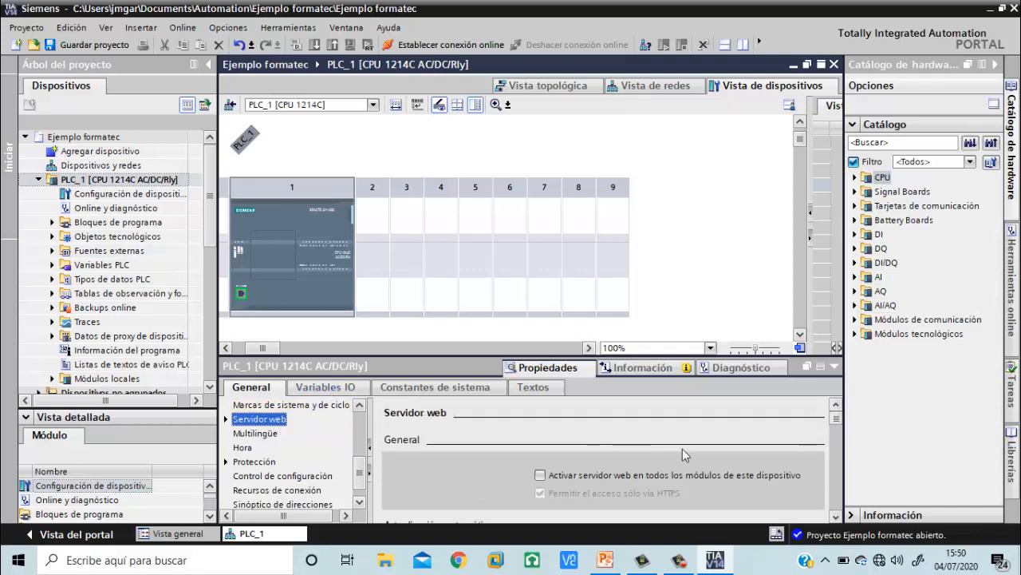
scroll(682, 448, down, 3)
scroll(312, 473, down, 1)
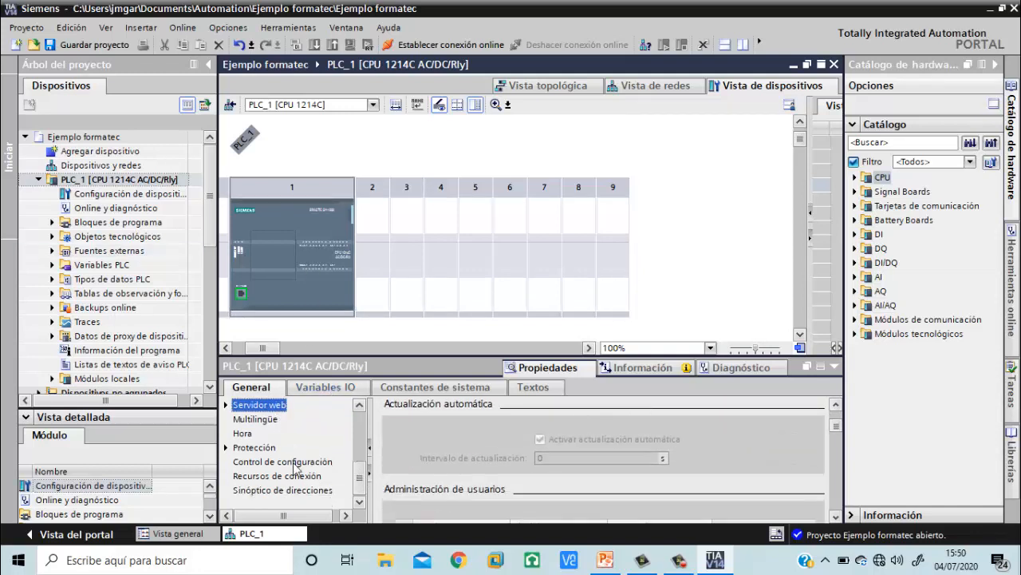
click(249, 448)
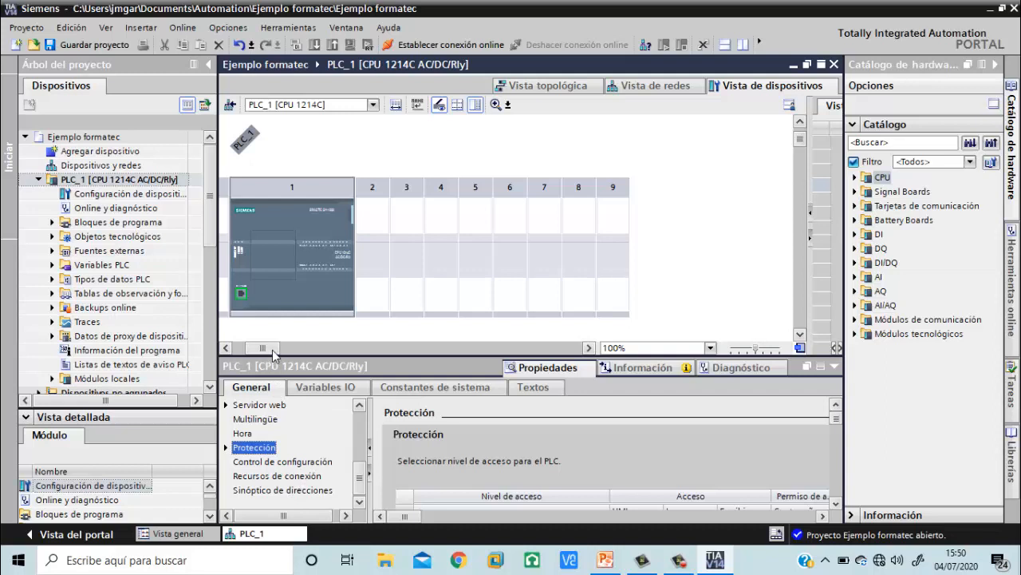
Insert the DI 16x24VDC digital input module 6ES7 221-1BH32-0XB0 into slot 2 of Rack_0
drag(263, 349, 249, 351)
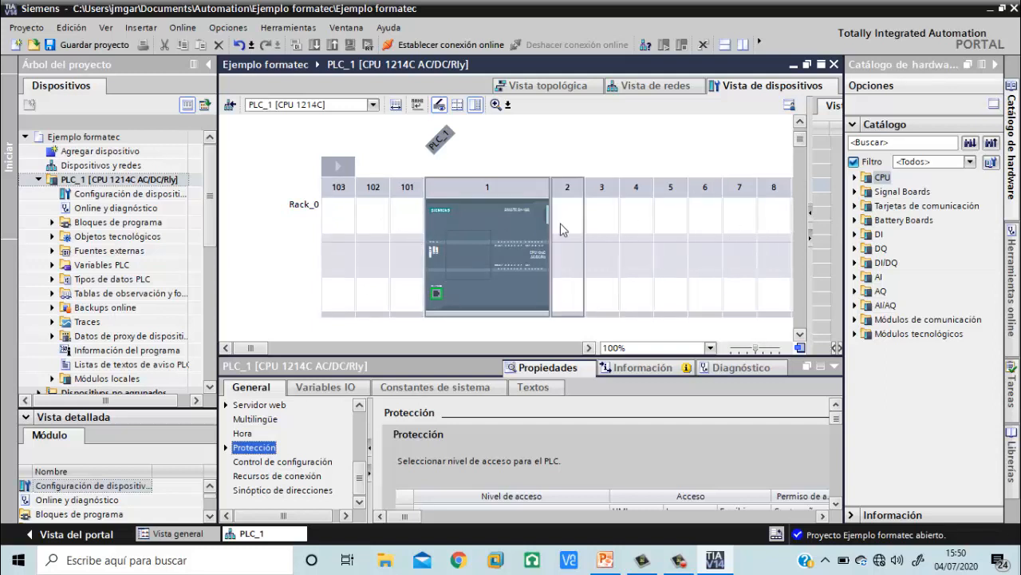
drag(266, 348, 268, 349)
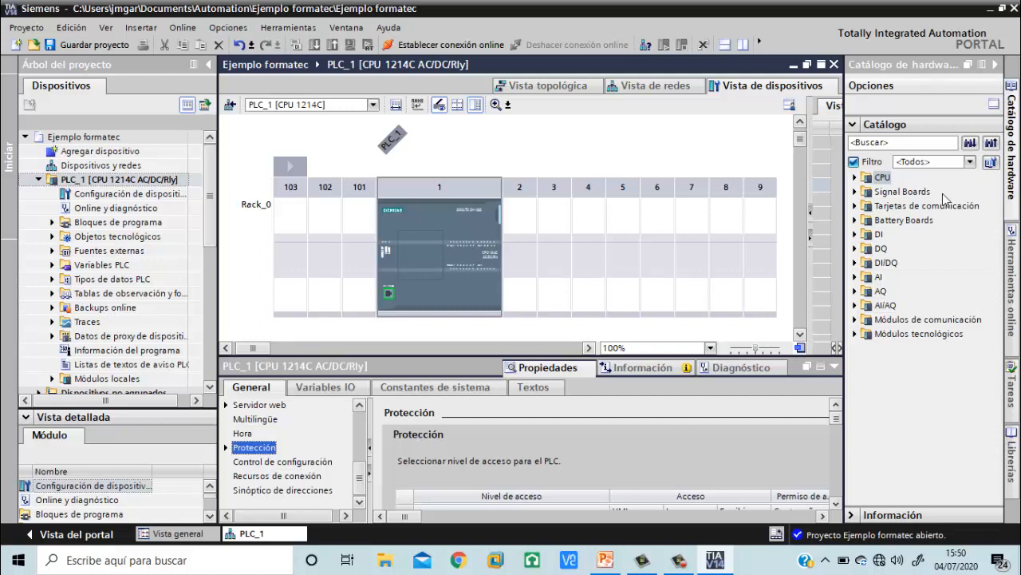
click(854, 237)
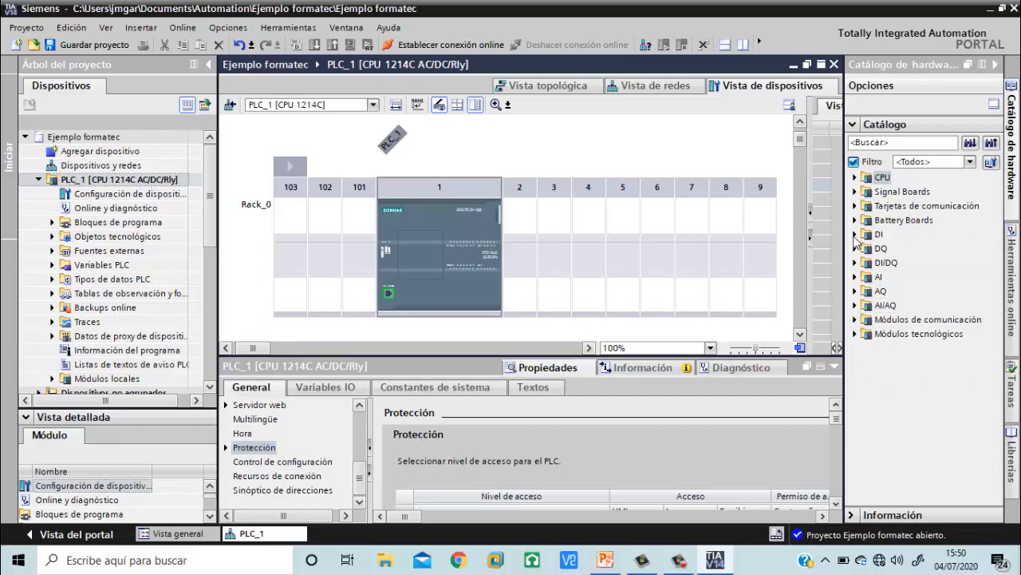
click(868, 264)
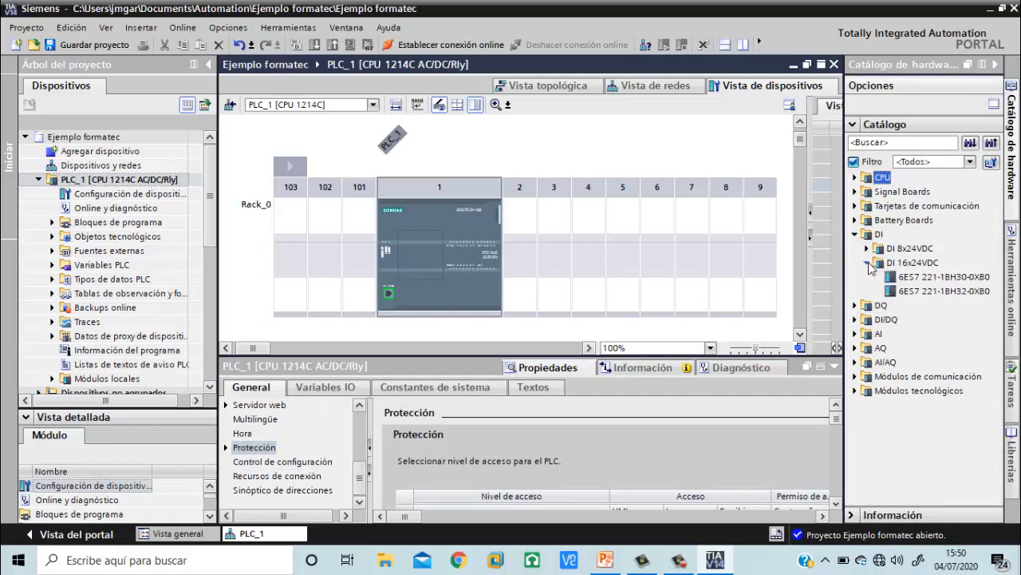
click(932, 278)
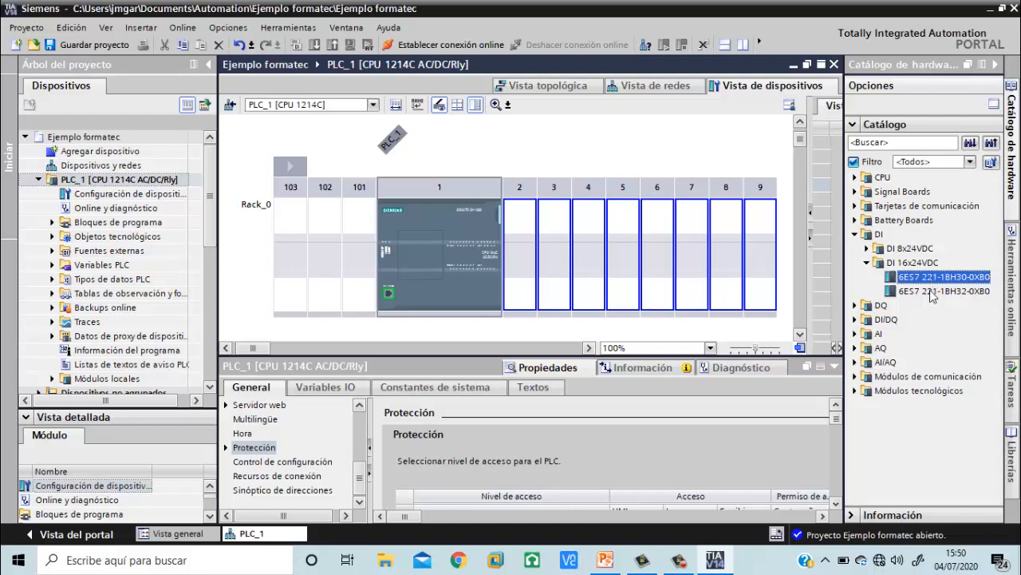
click(931, 291)
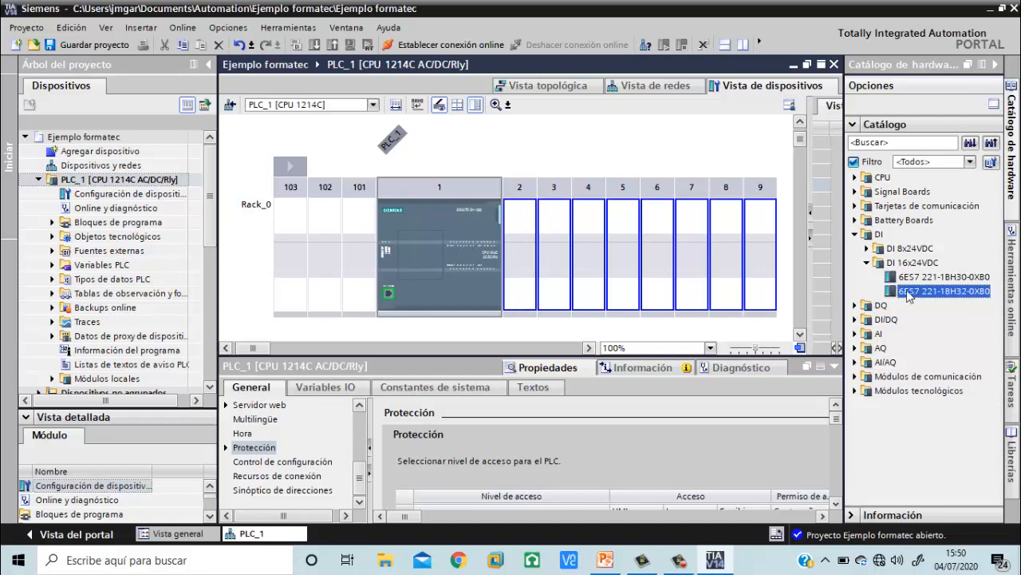
drag(912, 292, 522, 252)
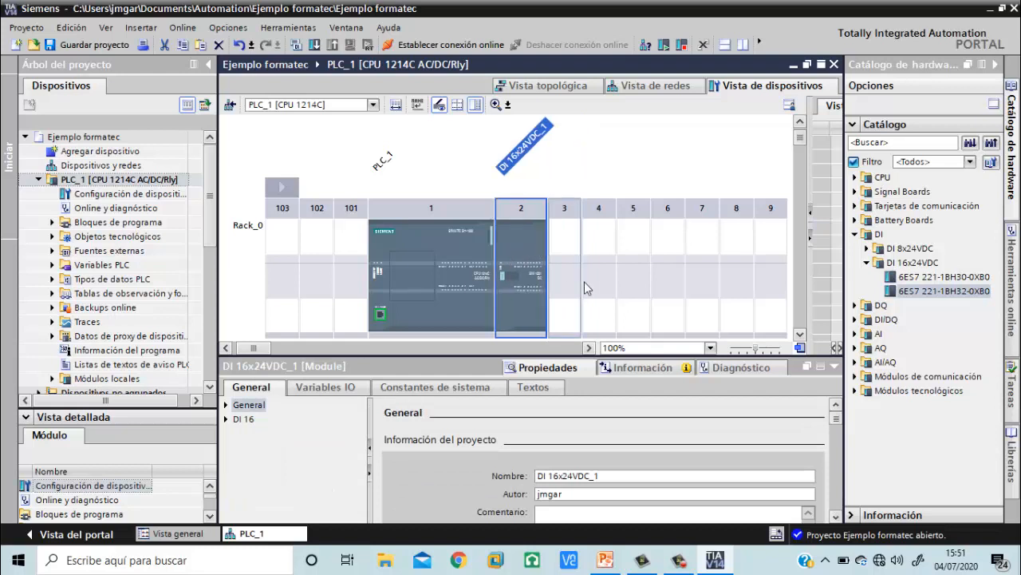
Insert the AQ 4x14BIT analog output module 6ES7 232-4HD32-0XB0 into slot 3 of Rack_0
click(857, 349)
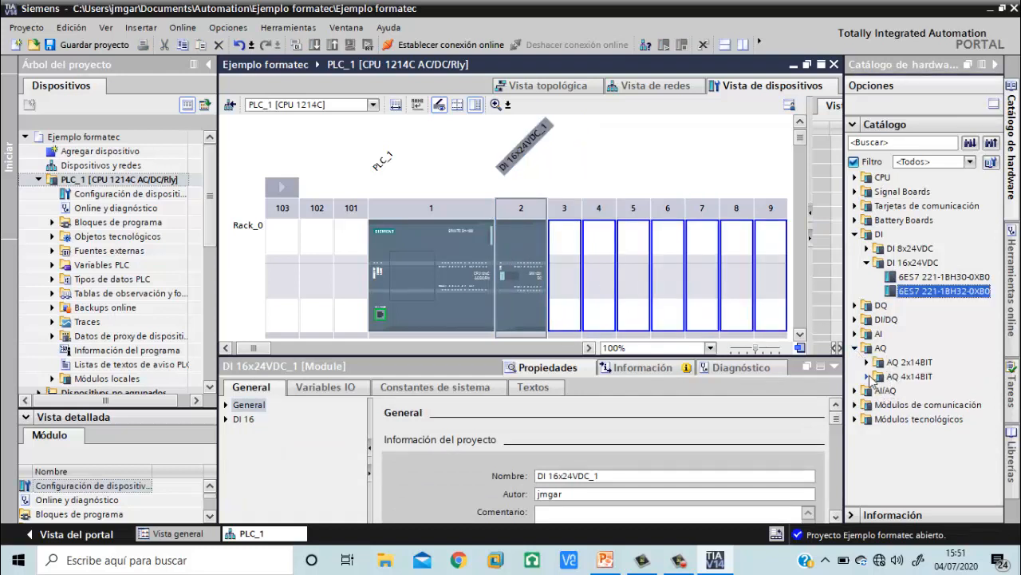
click(868, 377)
drag(926, 405, 568, 278)
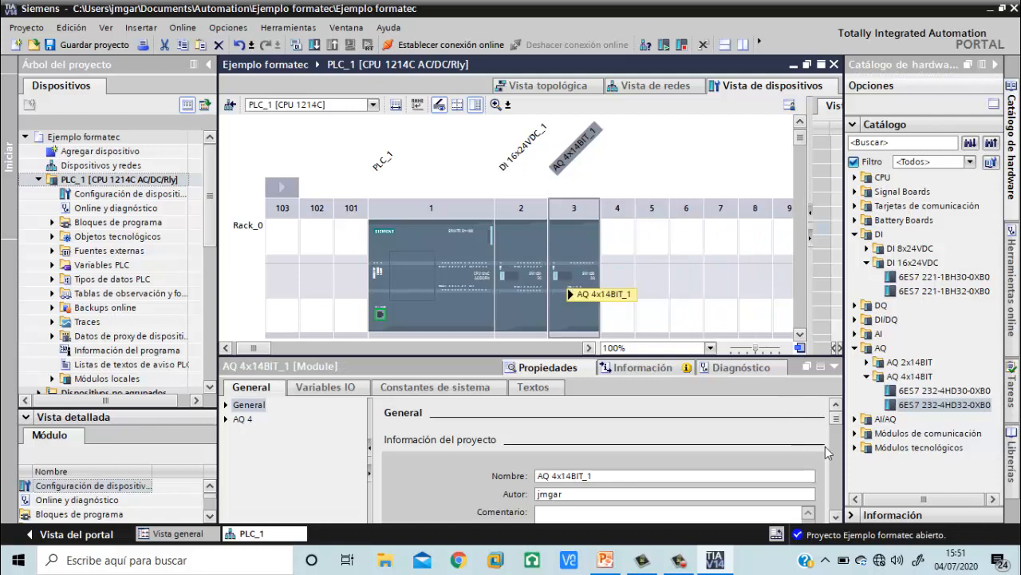
Examine the PROFIBUS communication modules in the catalog and check which rack slots accept the CM 1242-5
click(854, 434)
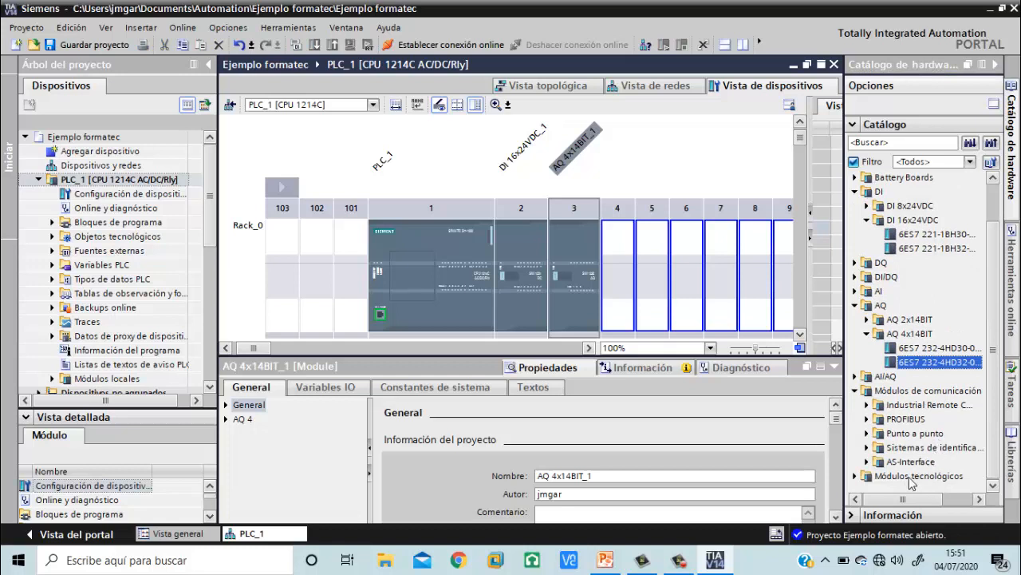
click(866, 420)
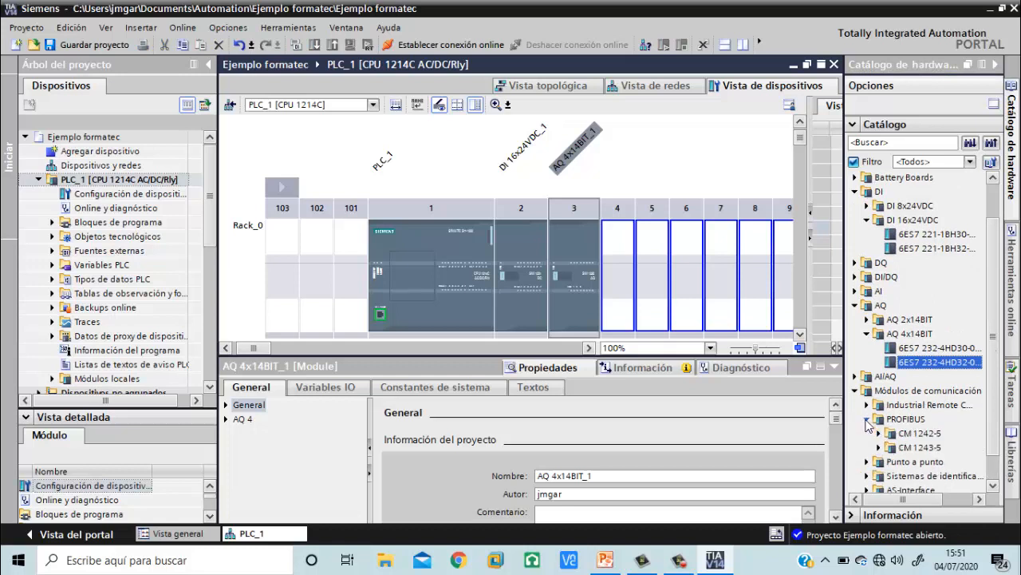
click(914, 435)
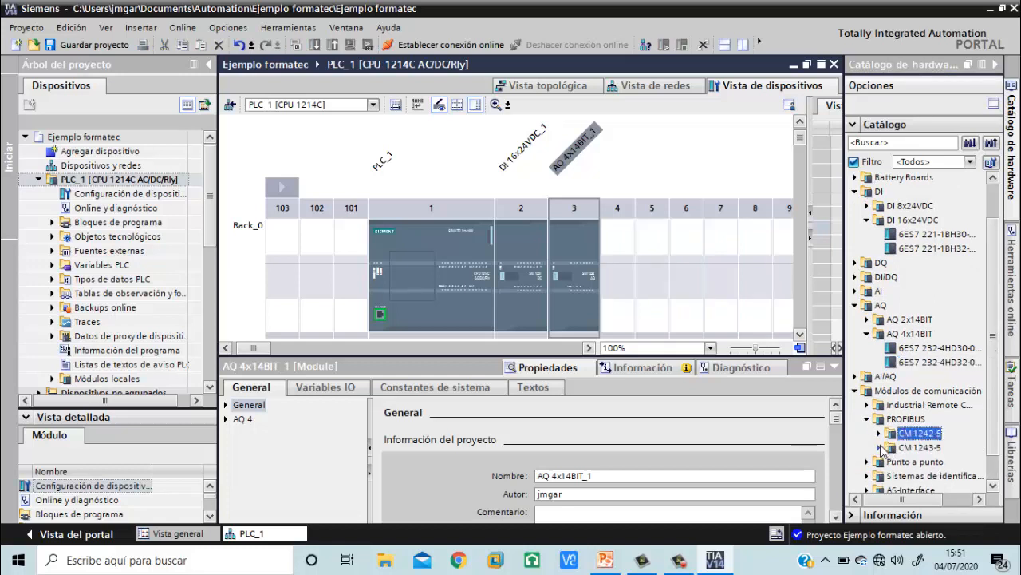
click(879, 433)
click(921, 449)
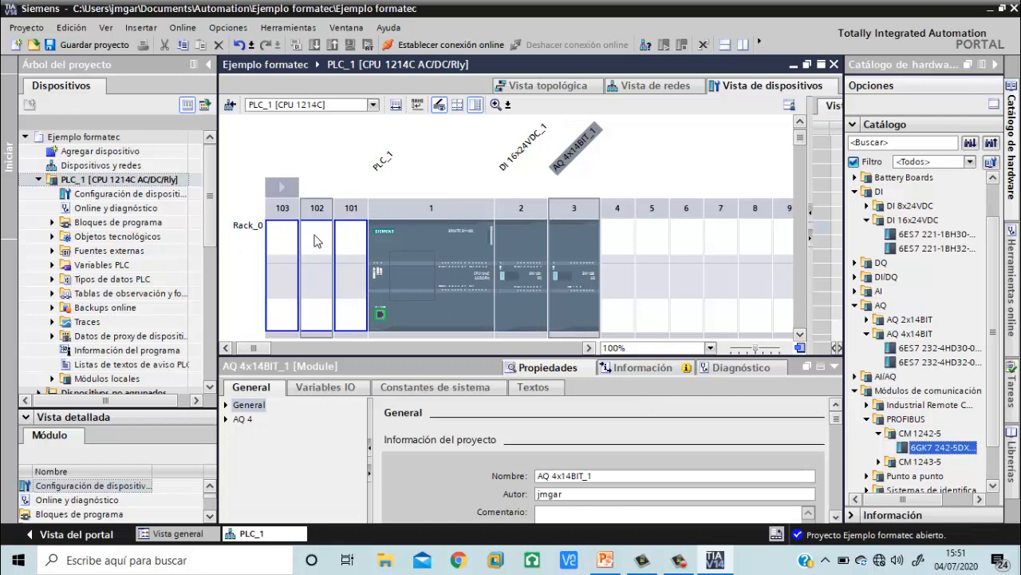
click(858, 390)
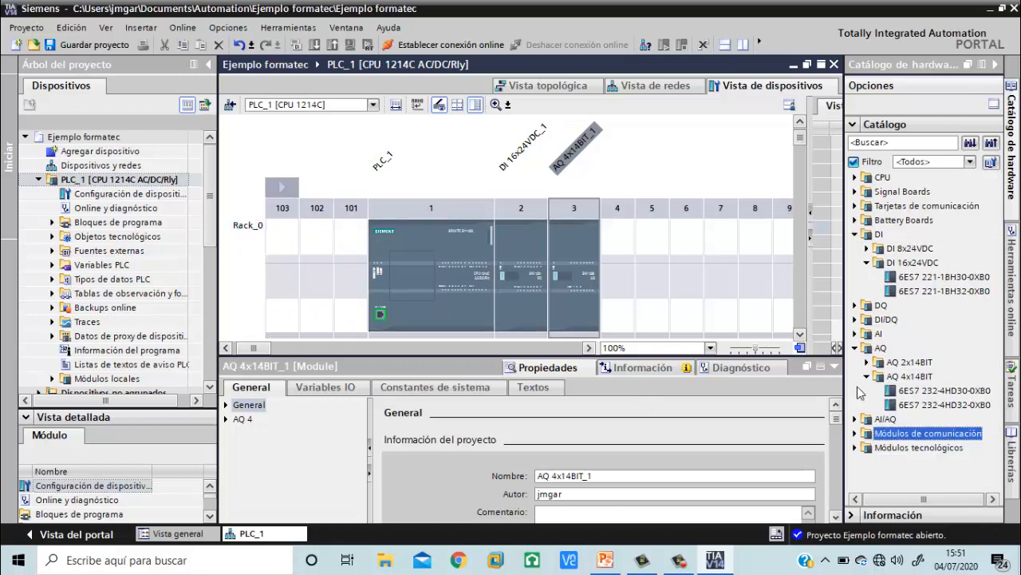
Insert the AI 1xTC analog input signal board 6ES7 231-5QA30 into the signal board slot on the front of the CPU
click(856, 347)
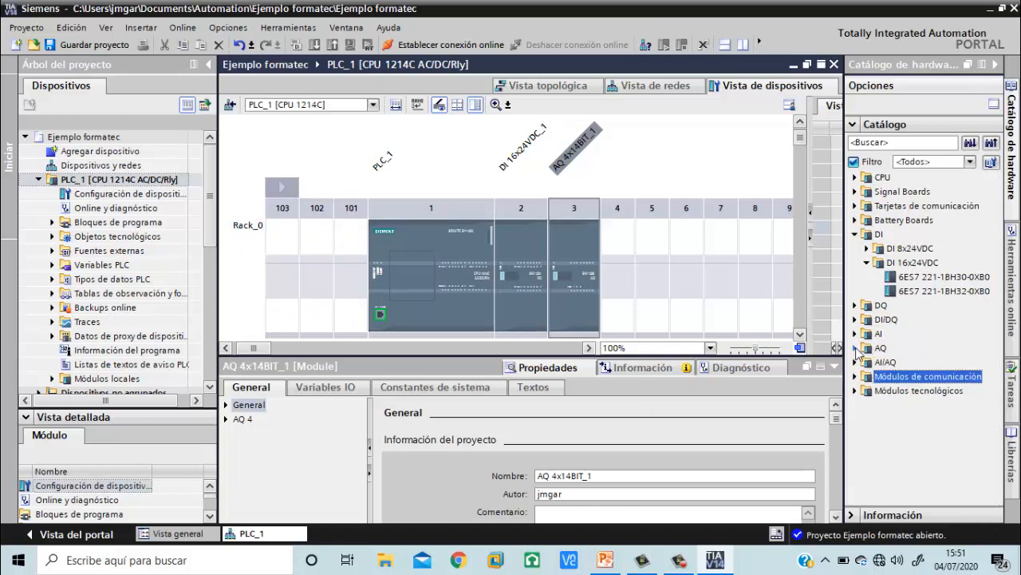
click(855, 234)
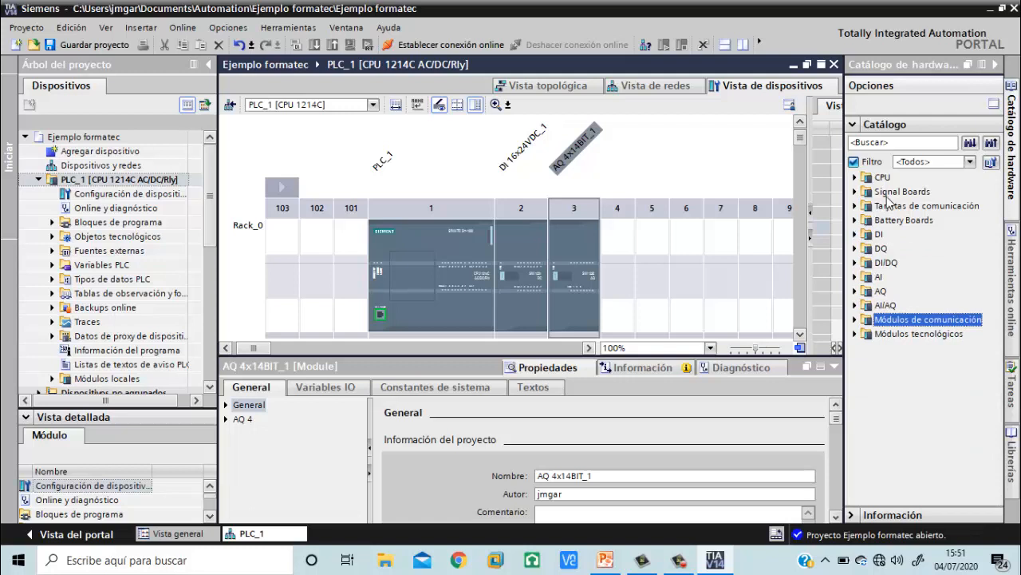
click(855, 192)
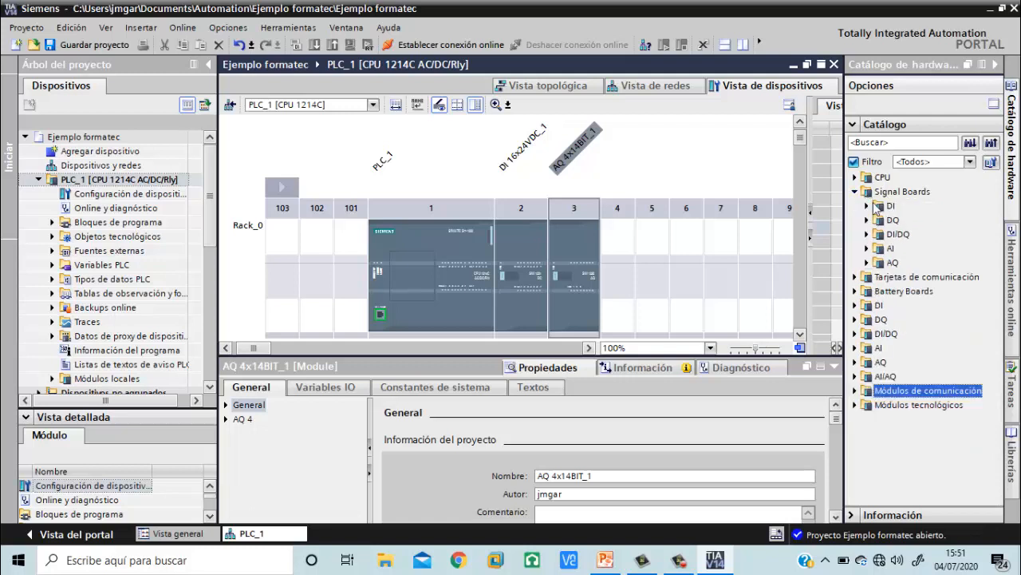
click(868, 249)
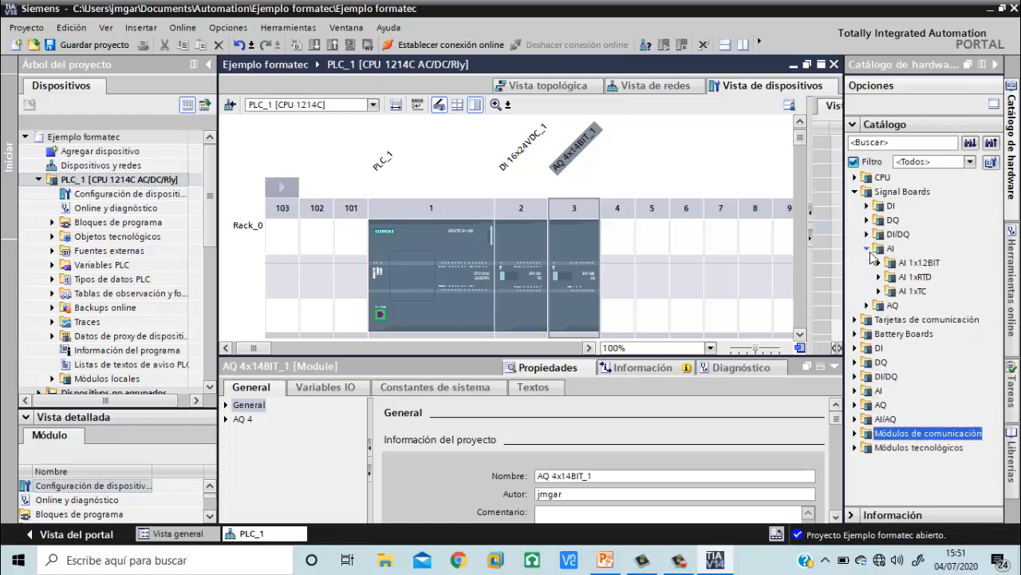
click(880, 292)
click(926, 306)
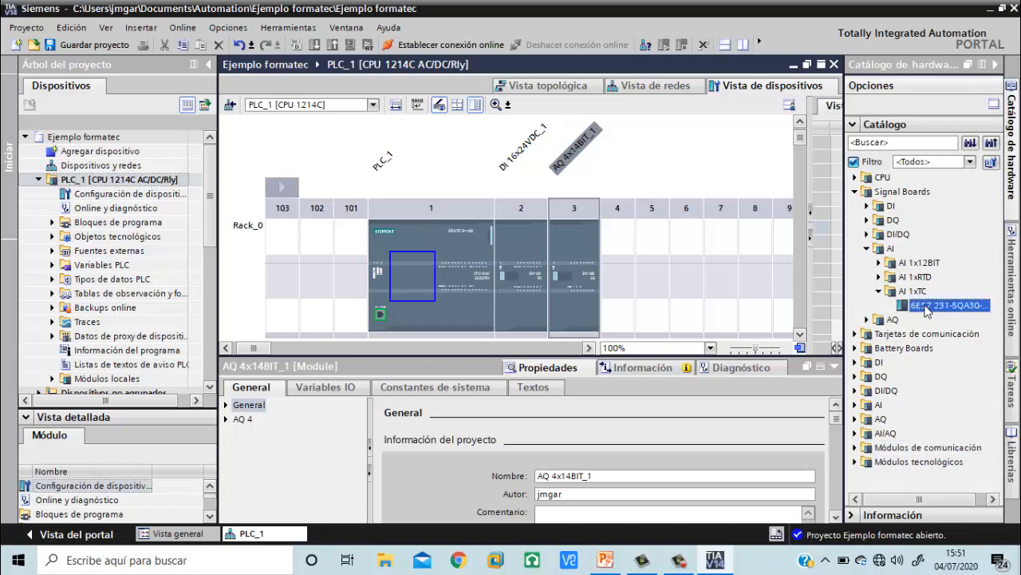
drag(925, 310, 424, 265)
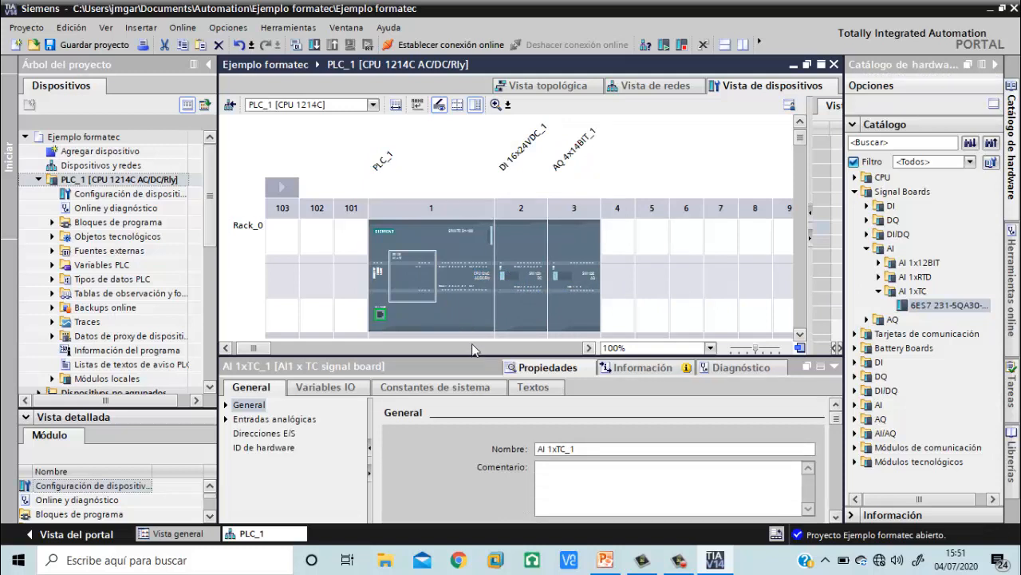
Set the thermocouple type of the signal board's analog input Canal0 to Tipo J
click(300, 420)
scroll(581, 474, down, 3)
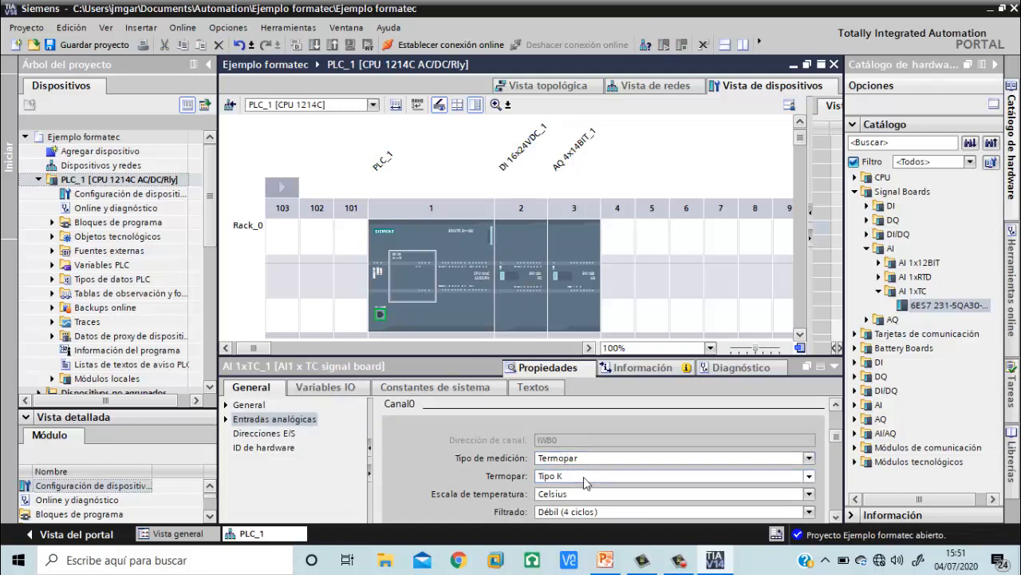
click(587, 476)
click(561, 419)
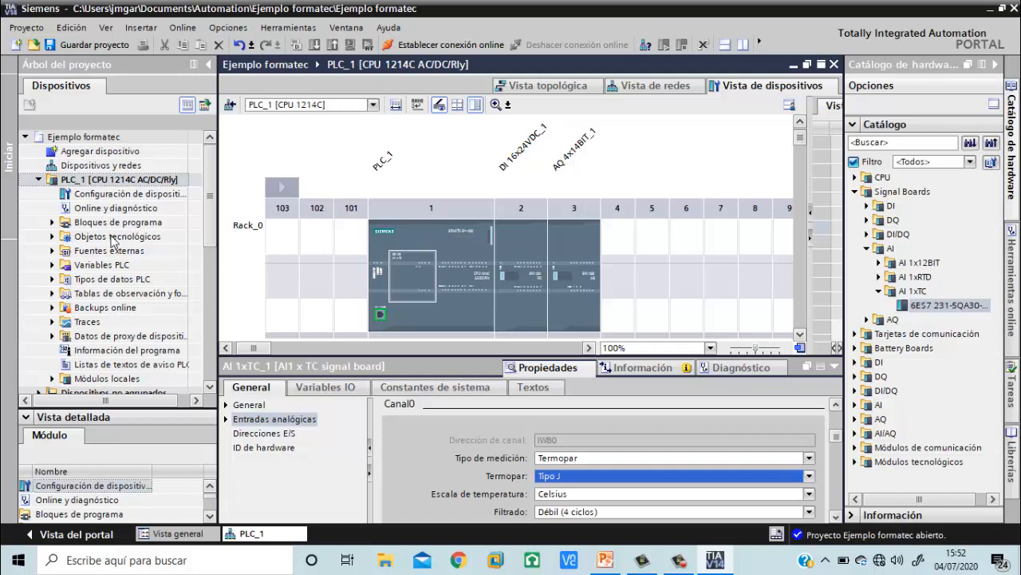
Open the program block Main [OB1] of PLC_1 and enlarge its ladder editing area
click(82, 227)
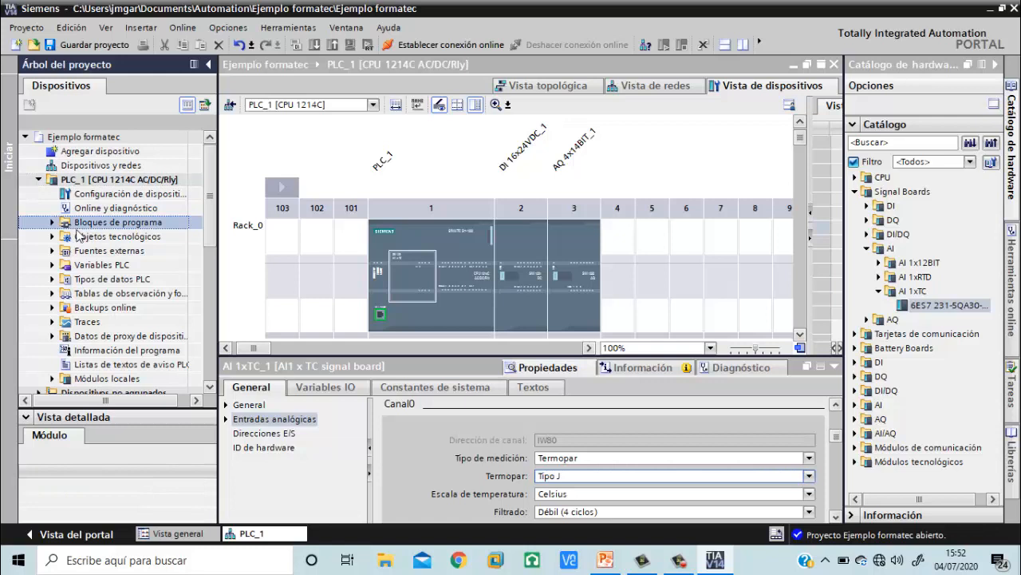
click(53, 222)
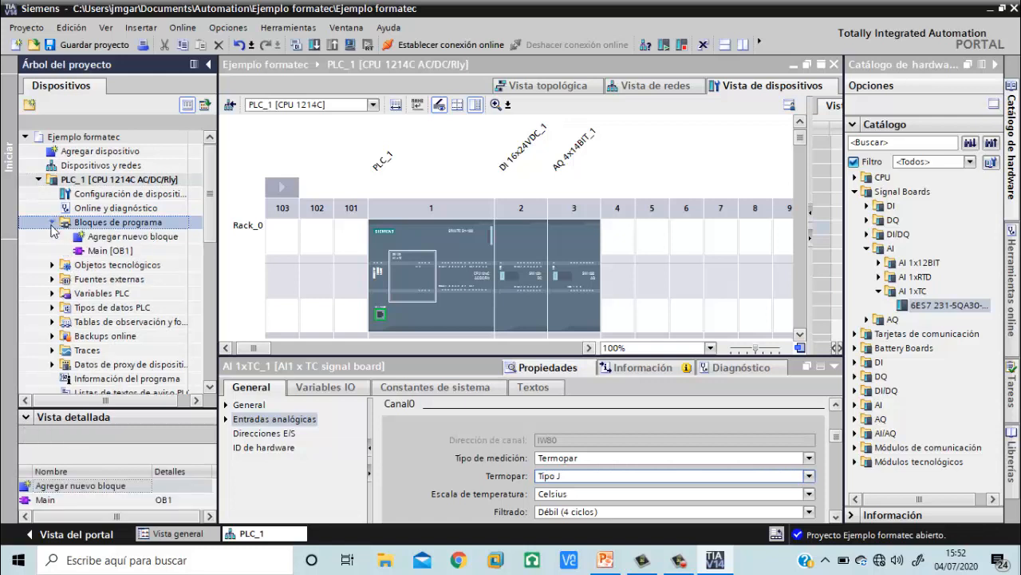
click(113, 252)
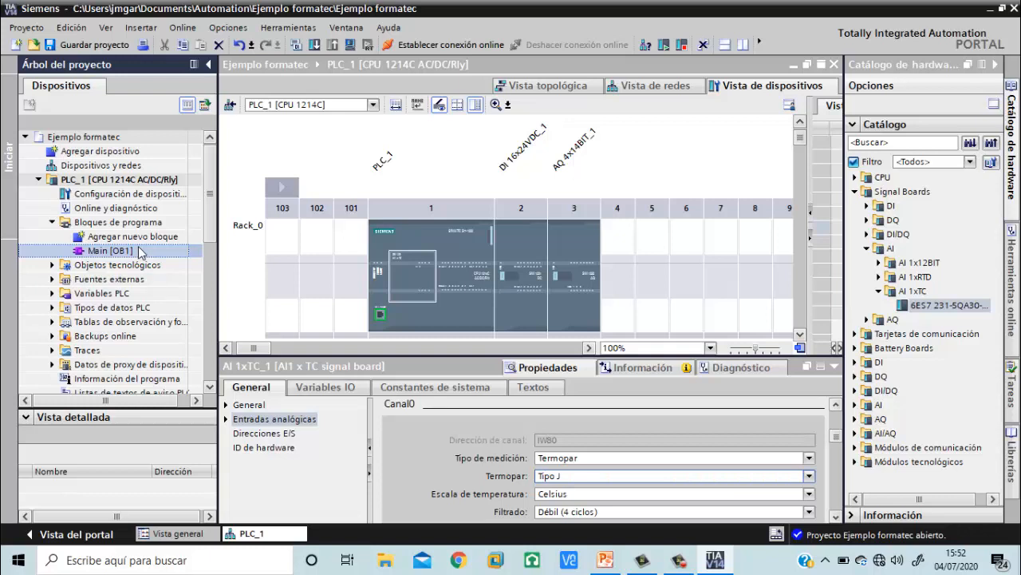
double_click(139, 251)
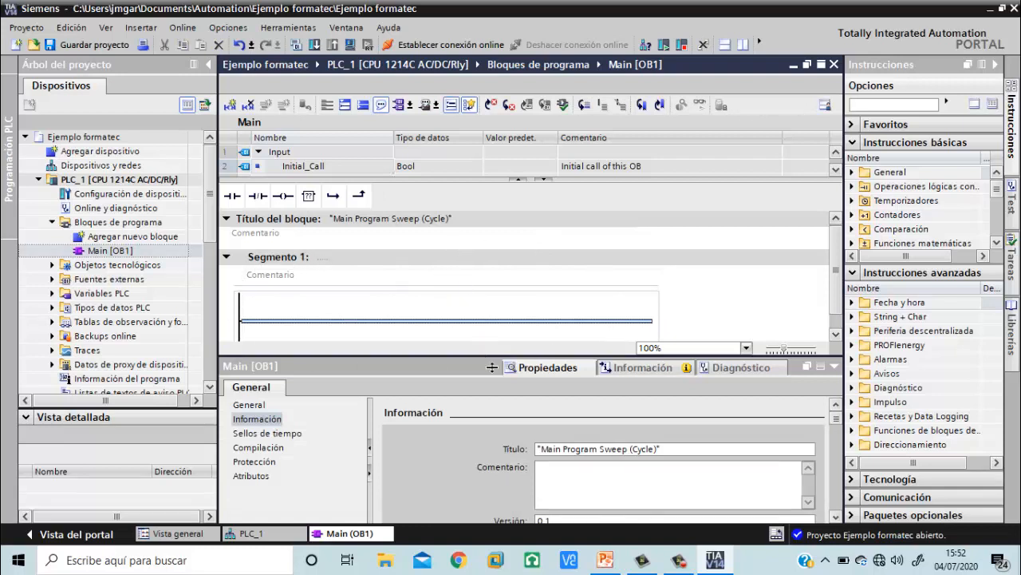
drag(492, 367, 502, 476)
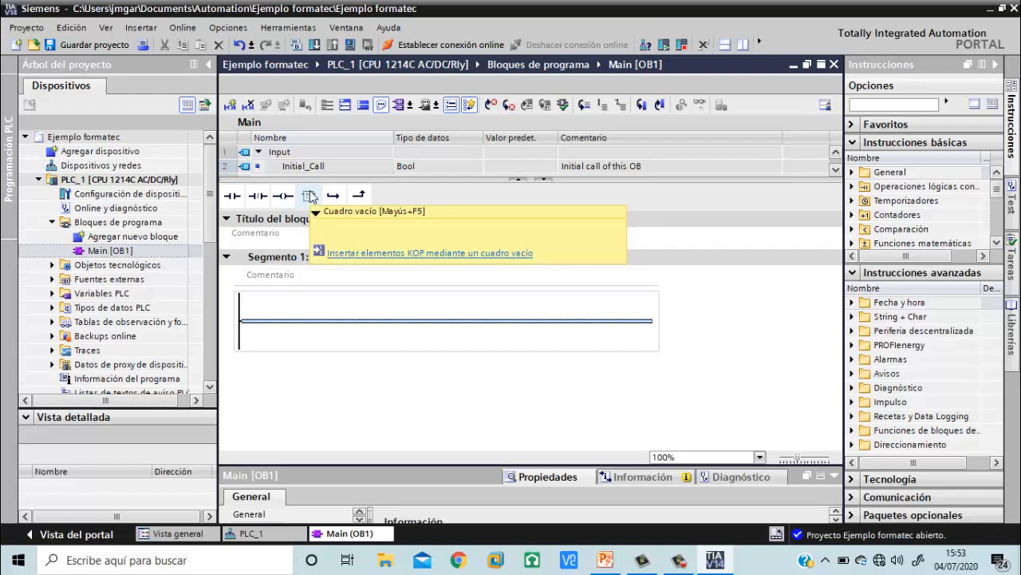
Add a normally open contact followed by an output coil to Segmento 1 of Main [OB1]
click(233, 196)
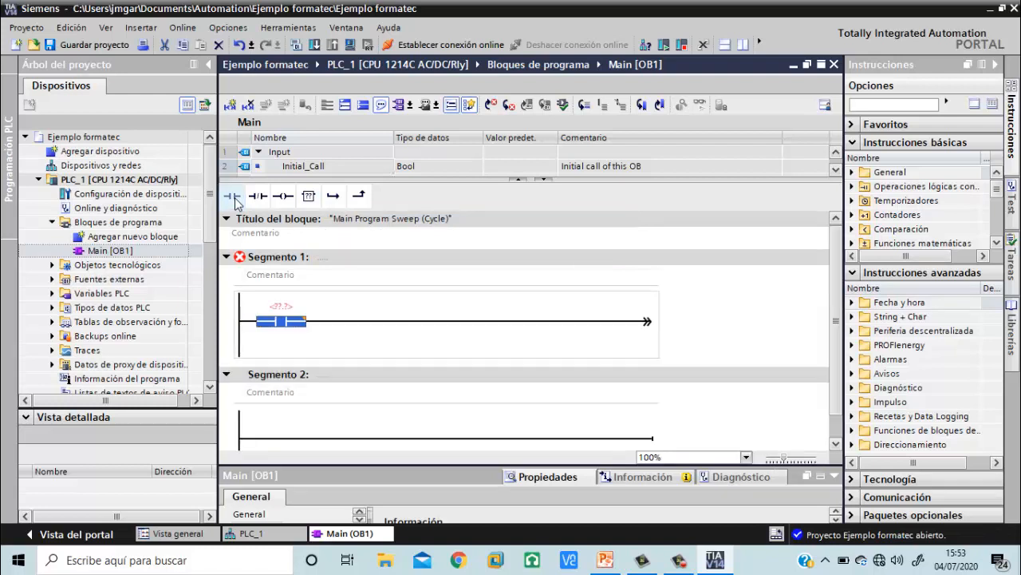
click(283, 197)
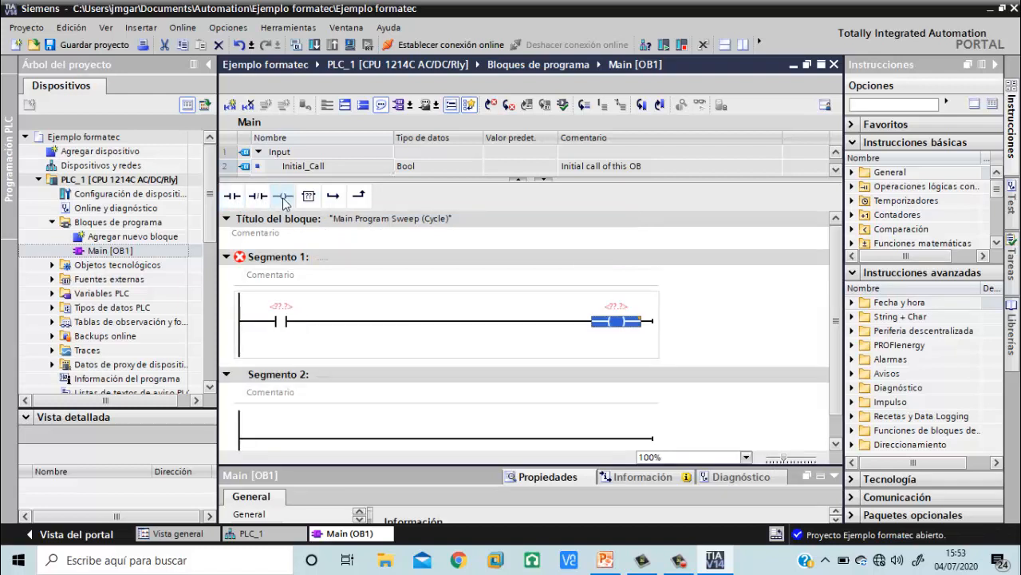
click(335, 375)
Assign the variable name E_Pulsador to the normally open contact in Segmento 1
click(291, 311)
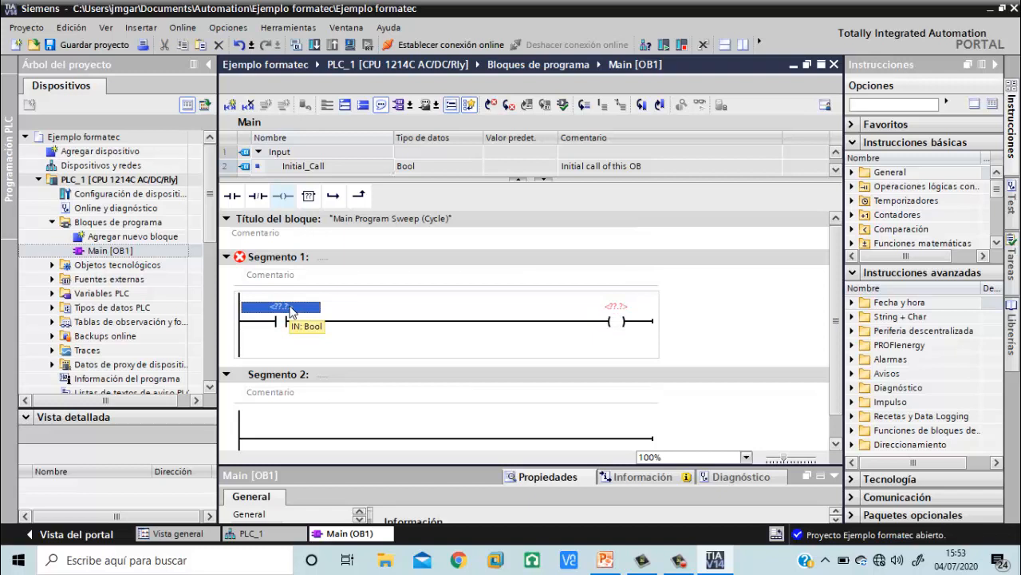
key(BackSpace)
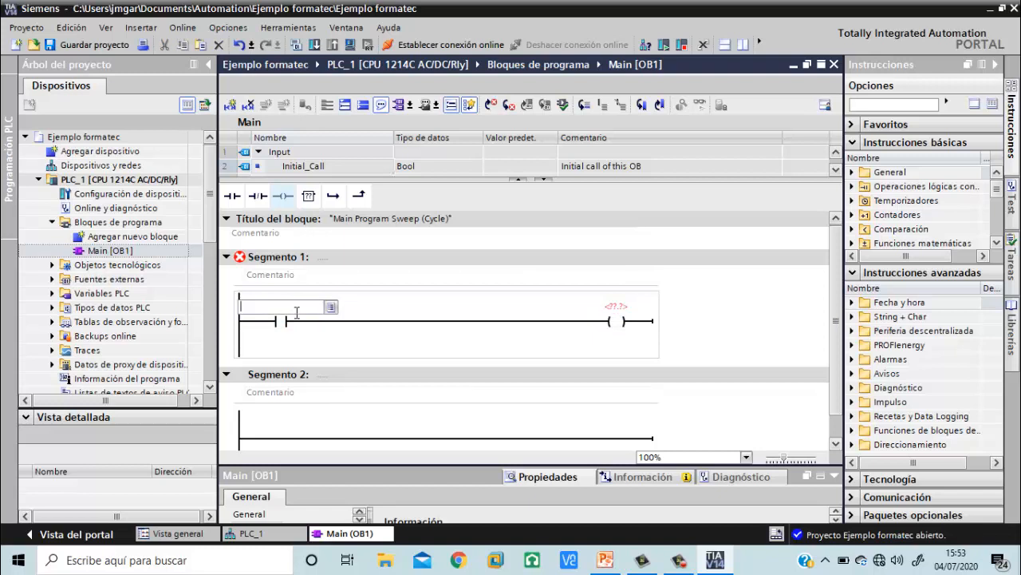
text(E_Pulsador)
key(Return)
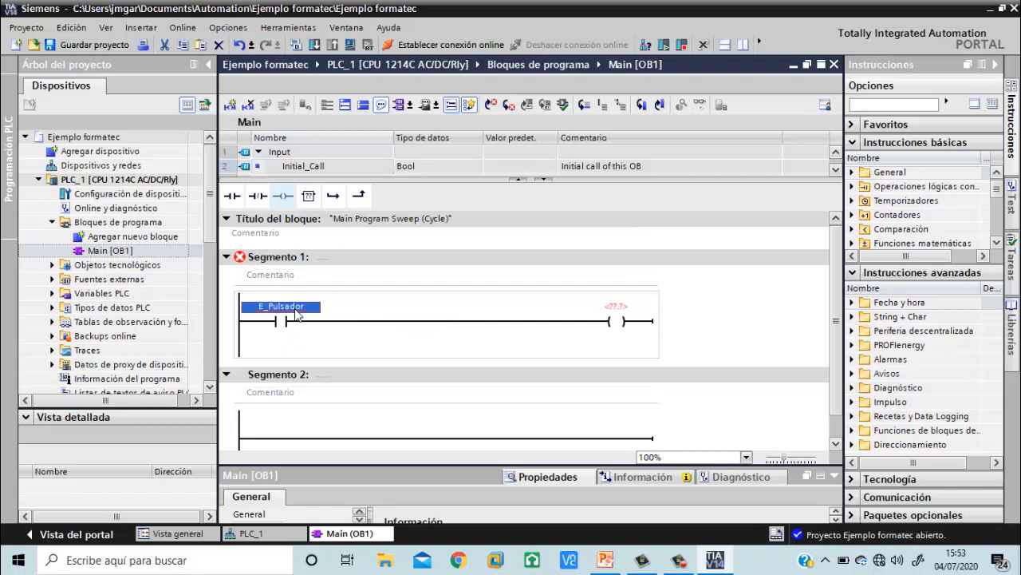
Define the variable E_Pulsador as a Global Input of type Bool at address %I0.0
right_click(297, 314)
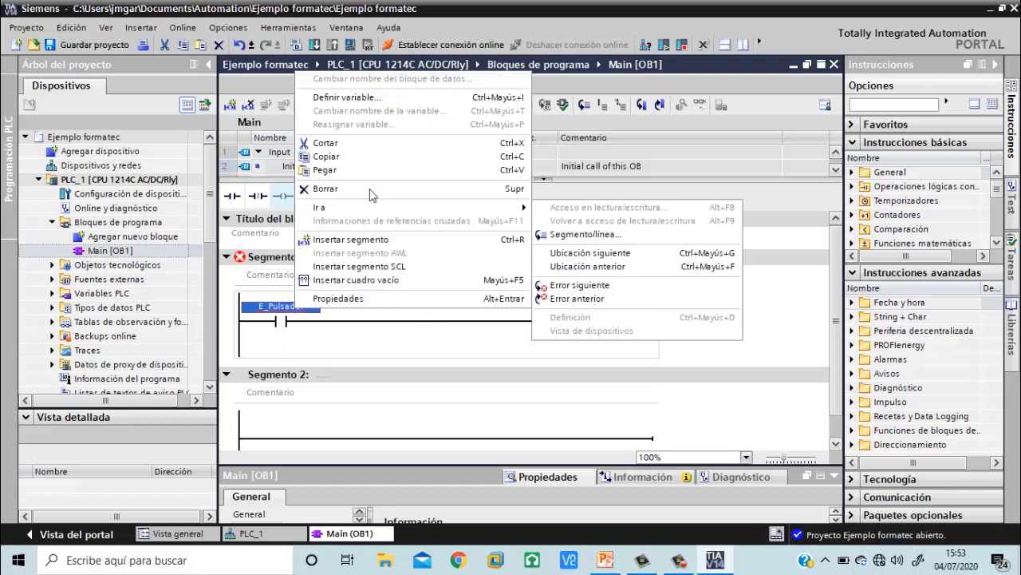
click(377, 99)
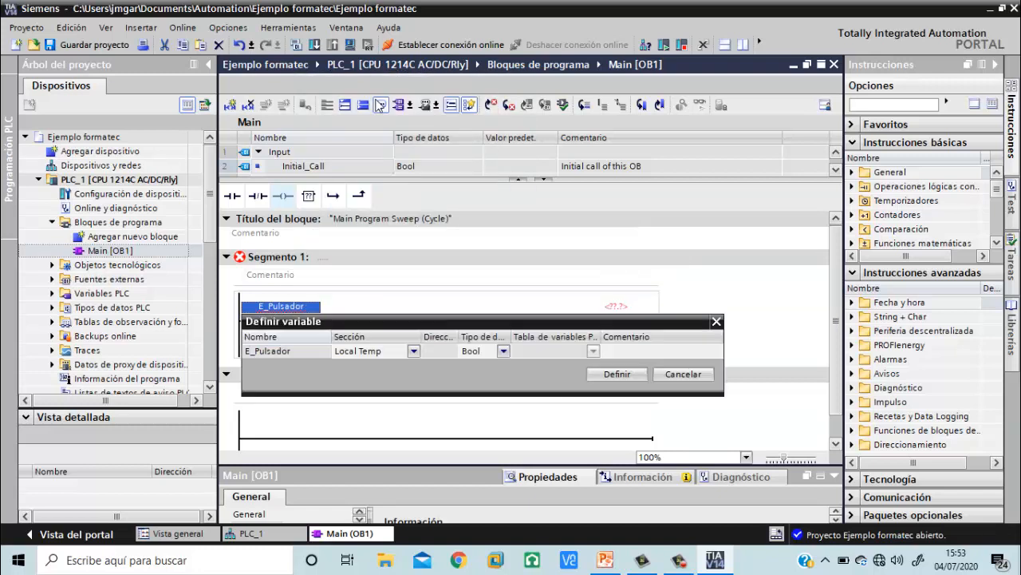
click(412, 354)
click(413, 353)
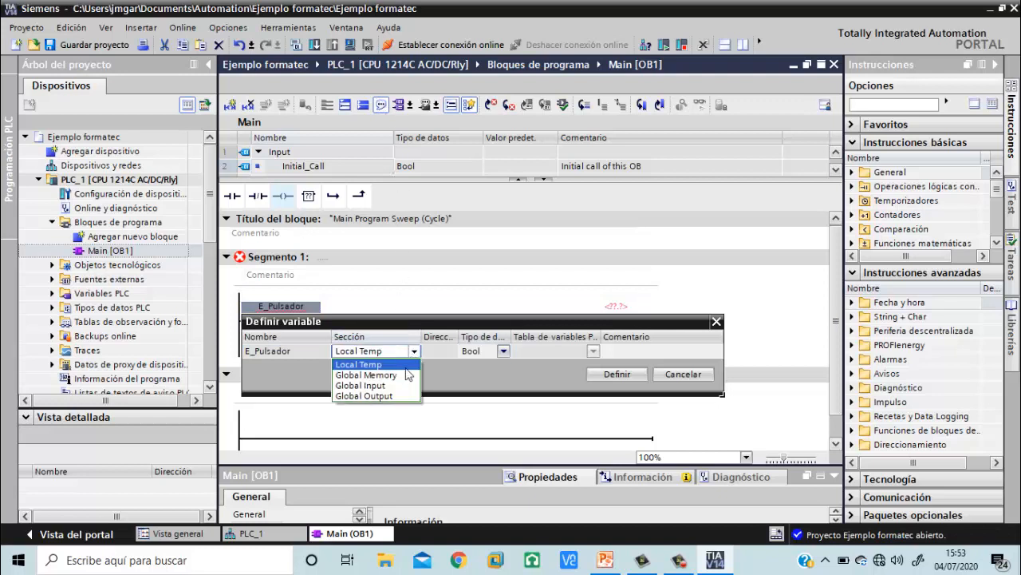
click(402, 385)
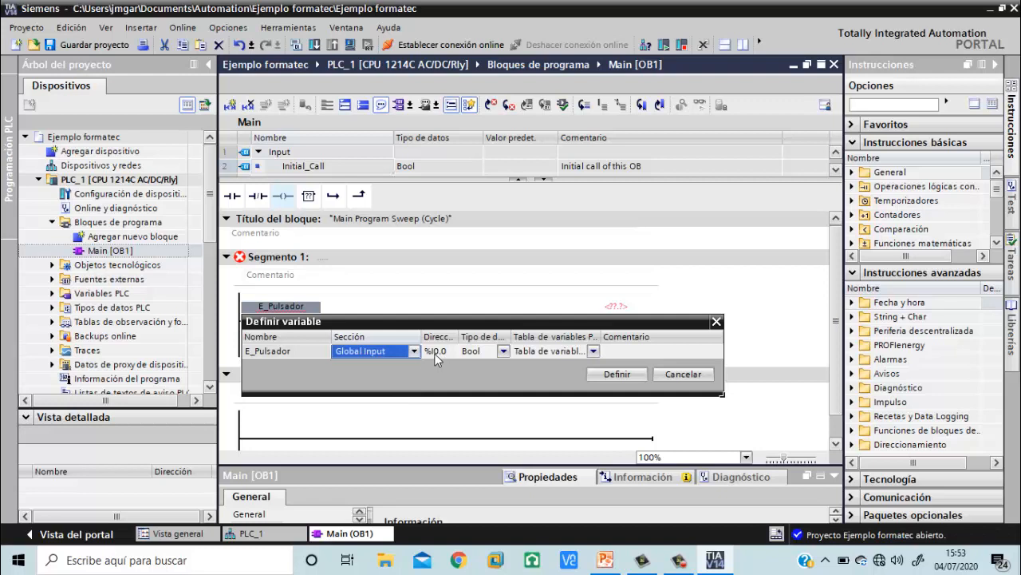
click(617, 373)
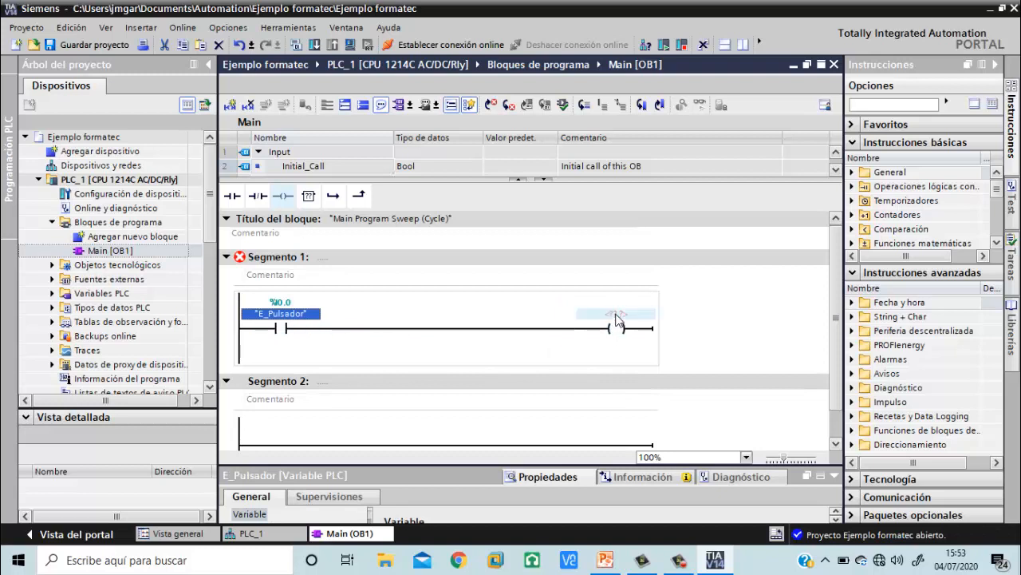
Assign the variable name S_Motor to the output coil in Segmento 1
click(616, 316)
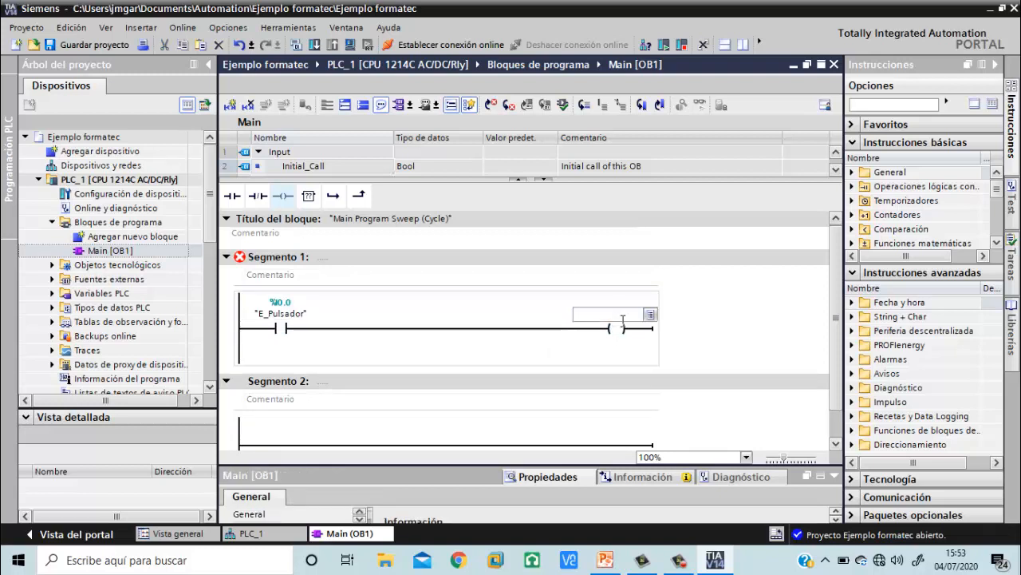
text(S_)
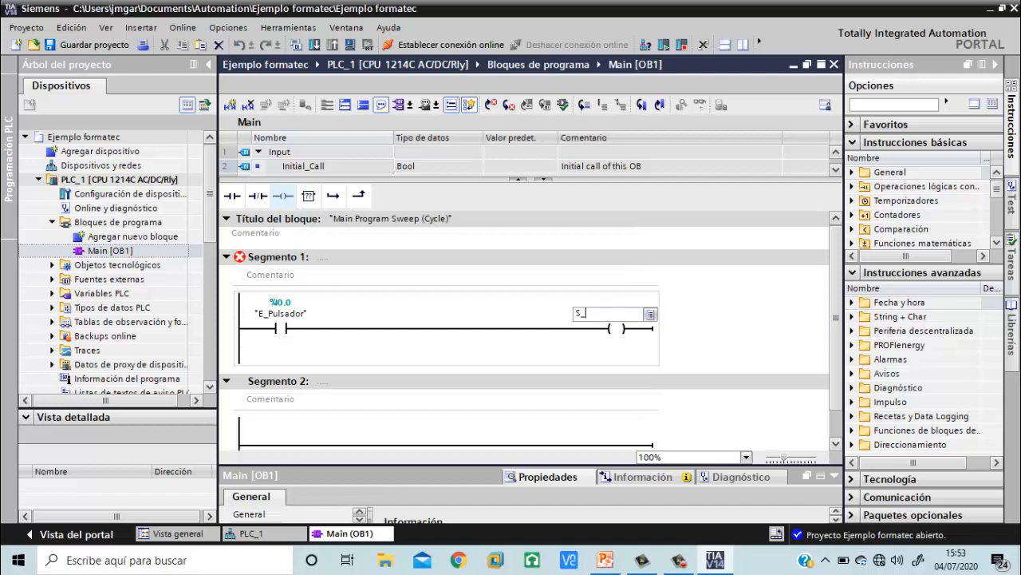
text(Motor)
key(Return)
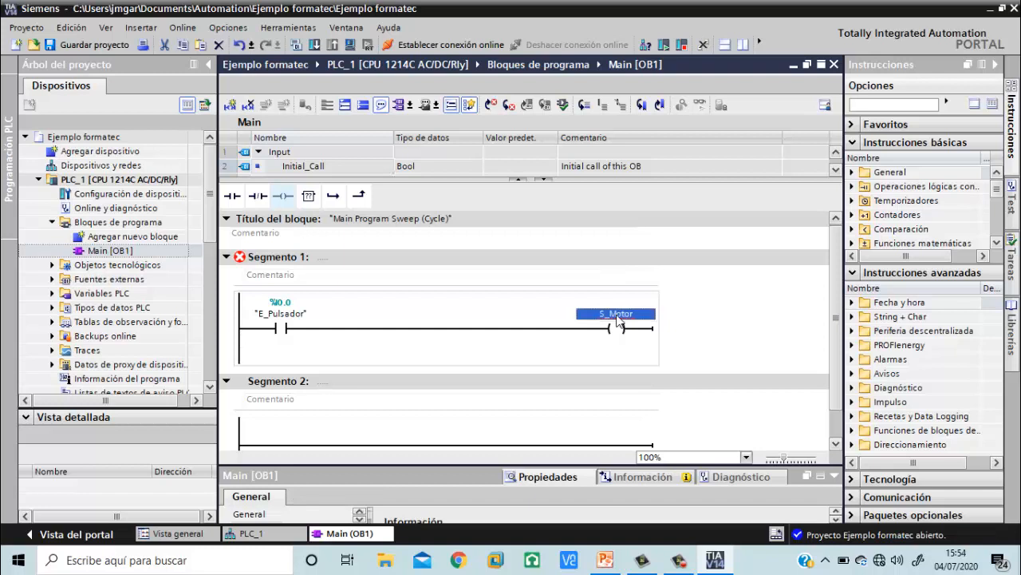
Define the variable S_Motor as a Global Output of type Bool at address %Q0.0
right_click(619, 319)
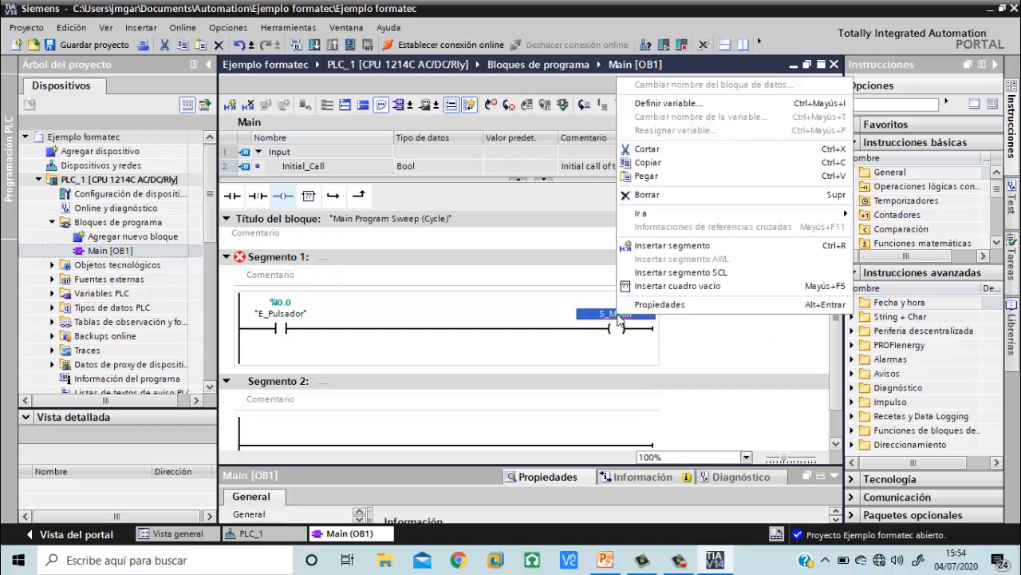
click(666, 114)
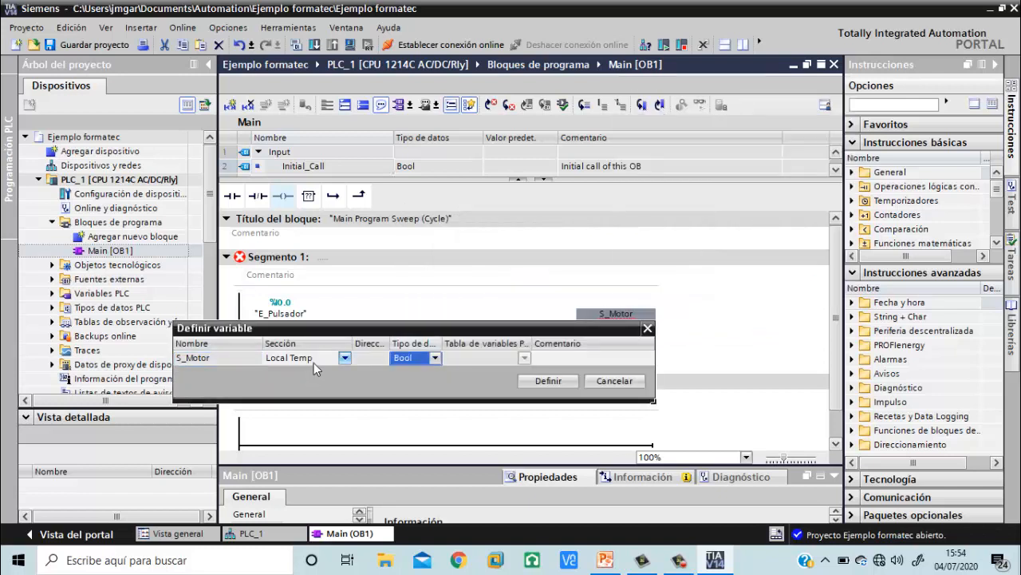
click(345, 359)
click(344, 359)
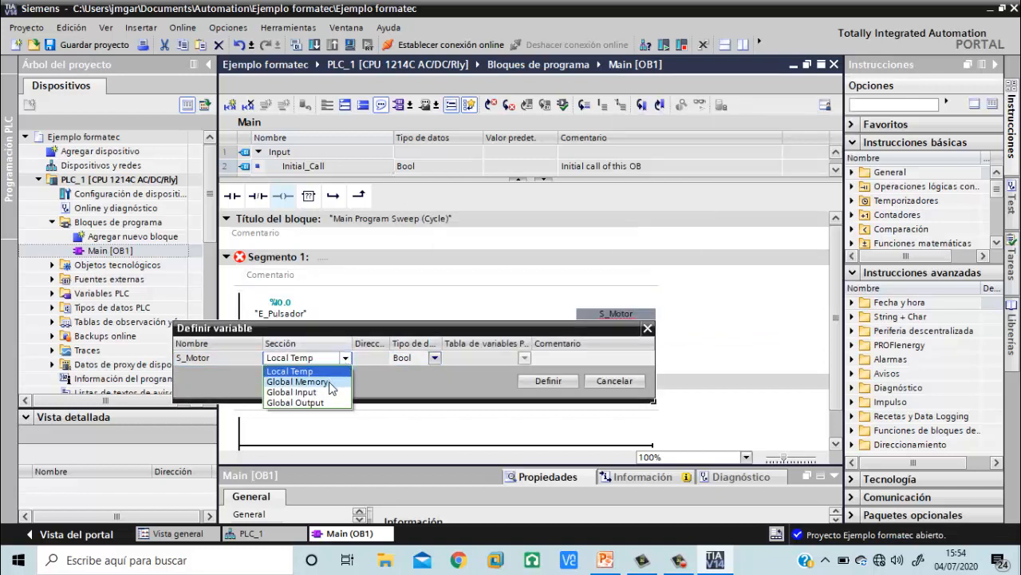
click(329, 403)
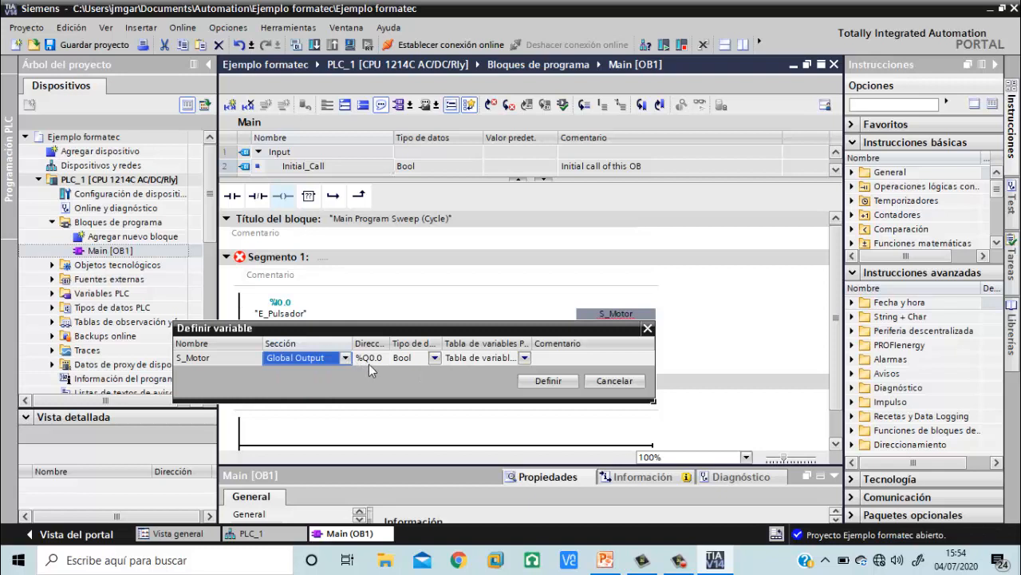
click(548, 380)
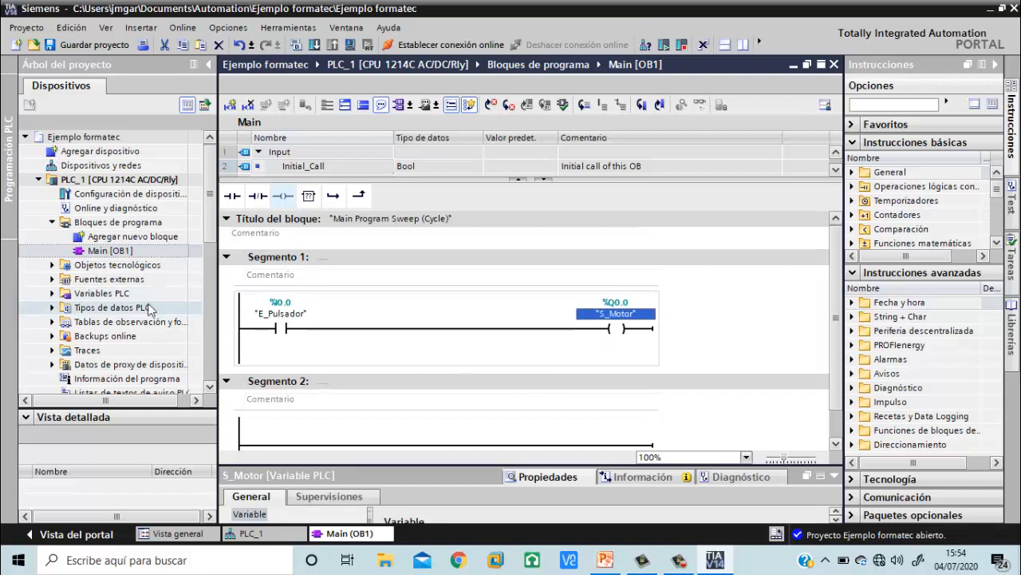
Open the PLC's standard variable table and examine the system, clock and user-defined variables with their addresses
click(107, 294)
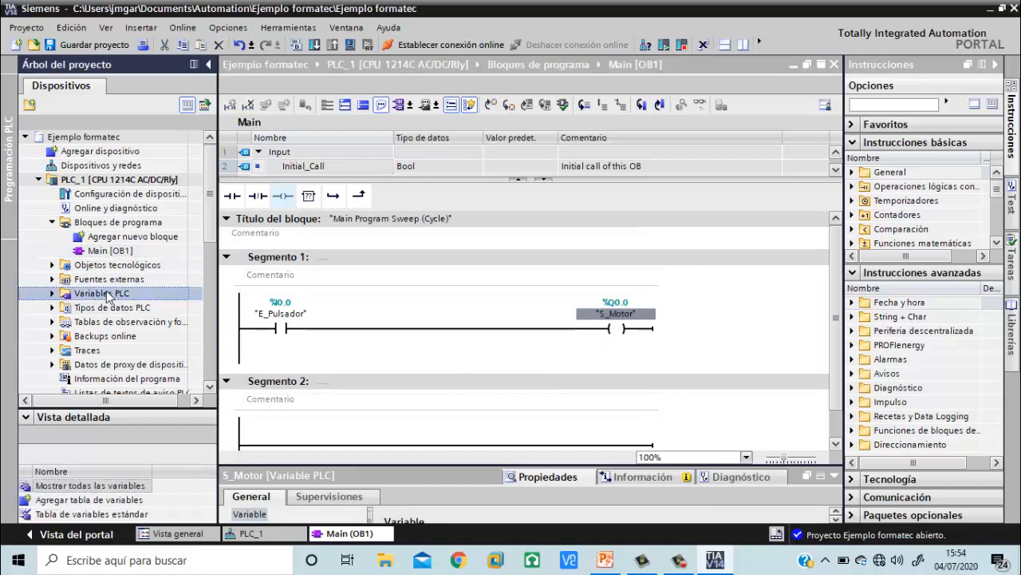
click(52, 293)
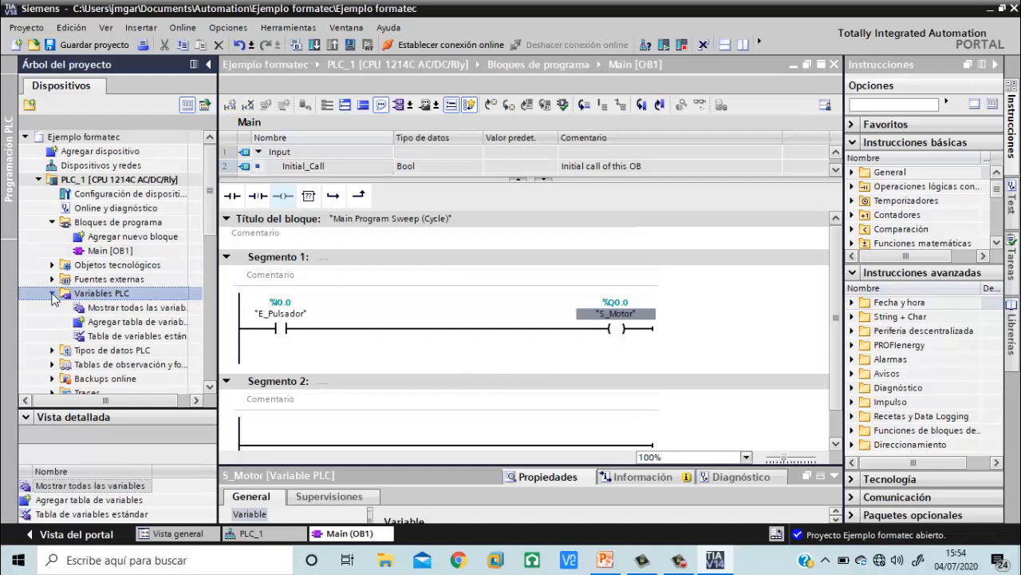
double_click(137, 336)
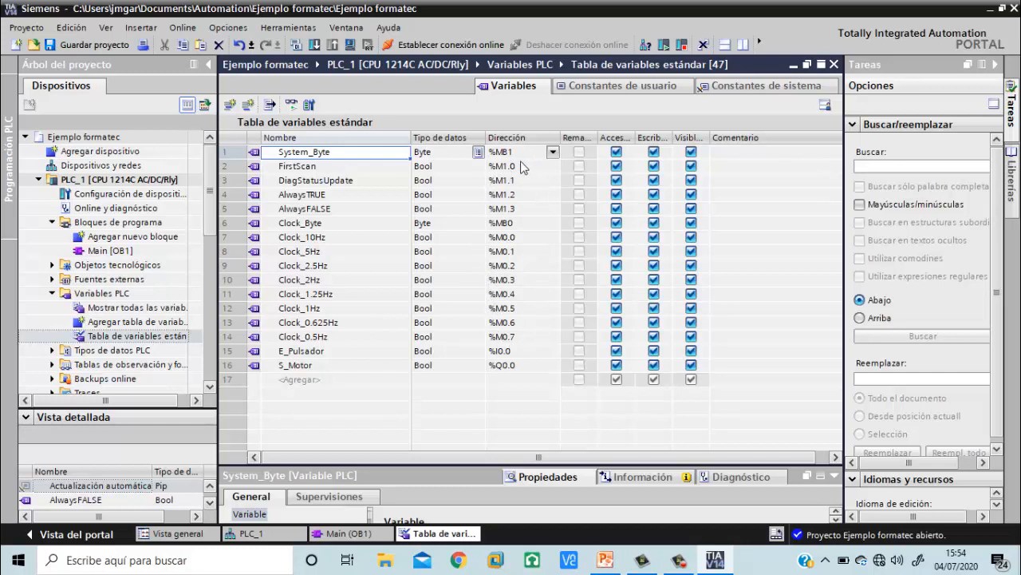
click(329, 169)
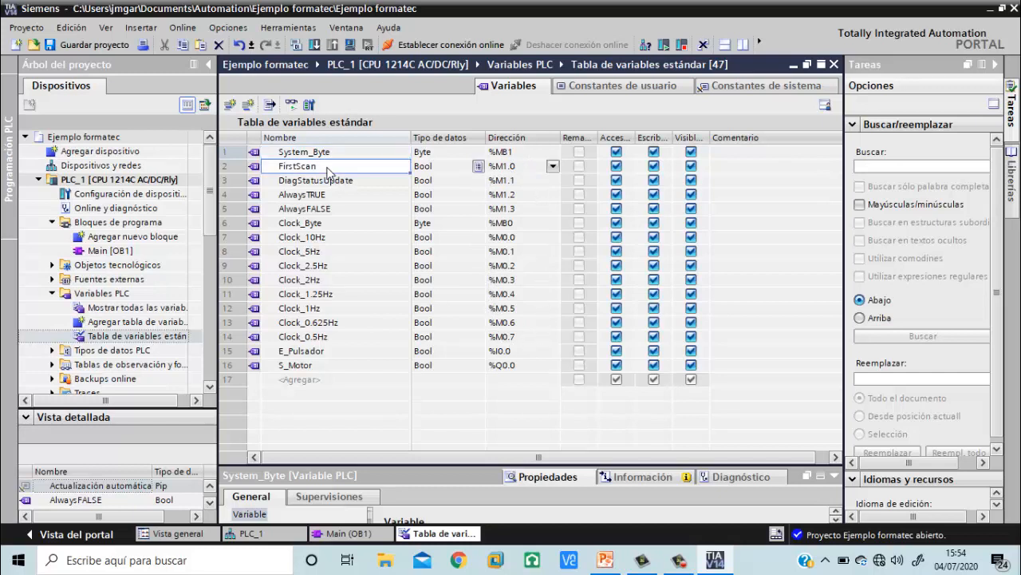
Examine the clock variables and the E_Pulsador and S_Motor entries with their addresses in the standard variable table
click(338, 240)
click(338, 252)
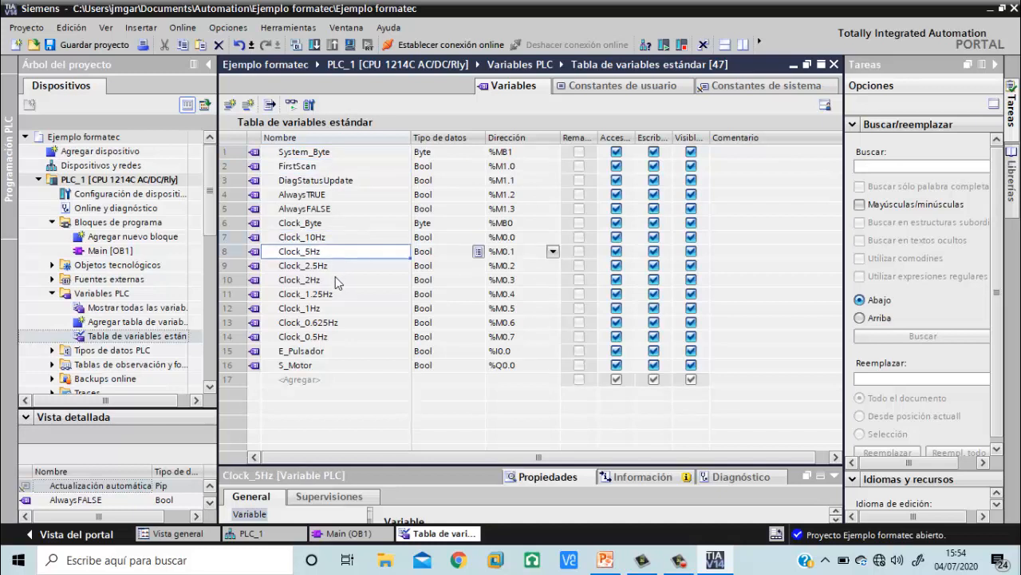
click(357, 355)
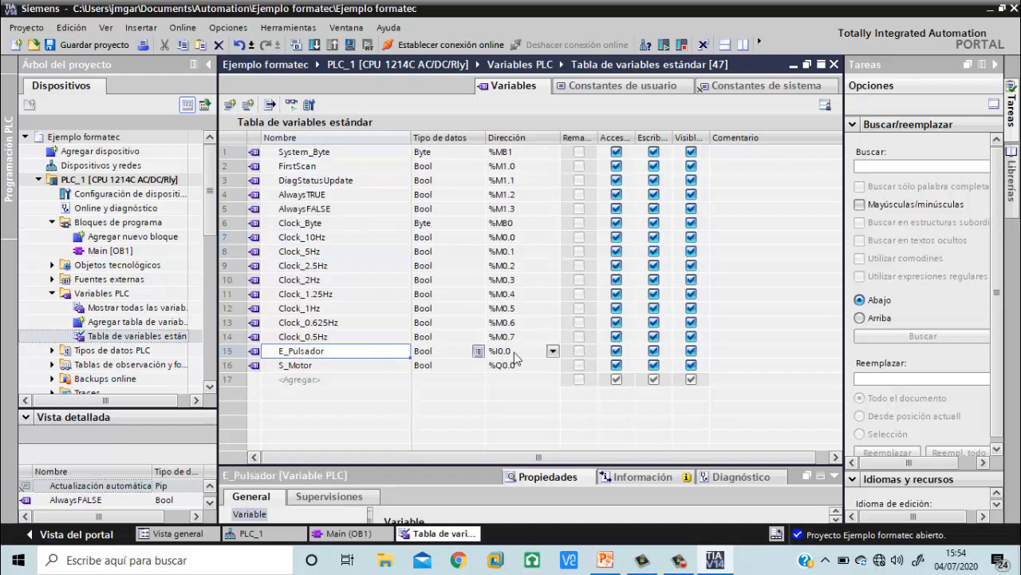
click(389, 367)
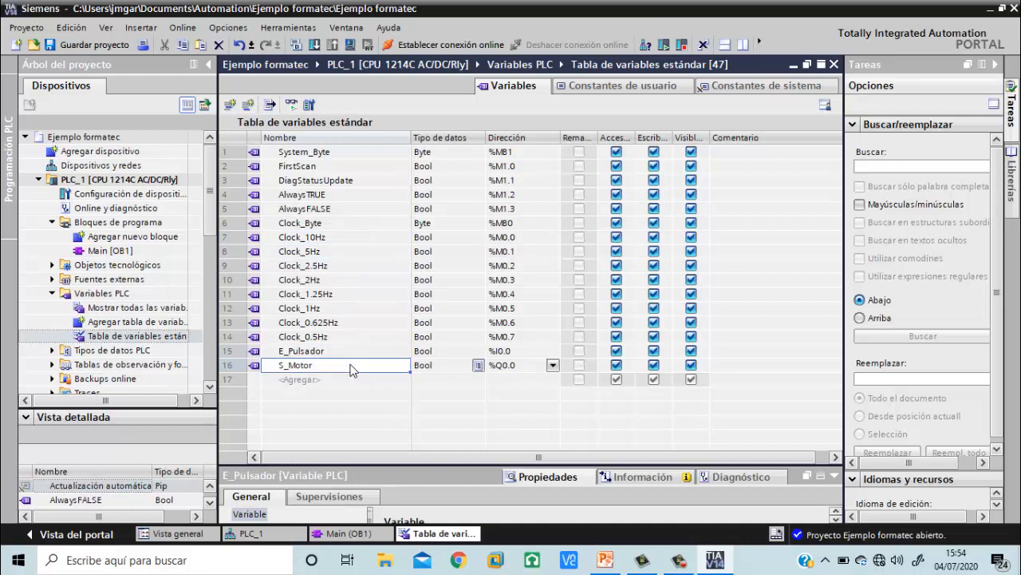
Add a new variable named E_Pulsador_2 at the end of the standard variable table
click(318, 382)
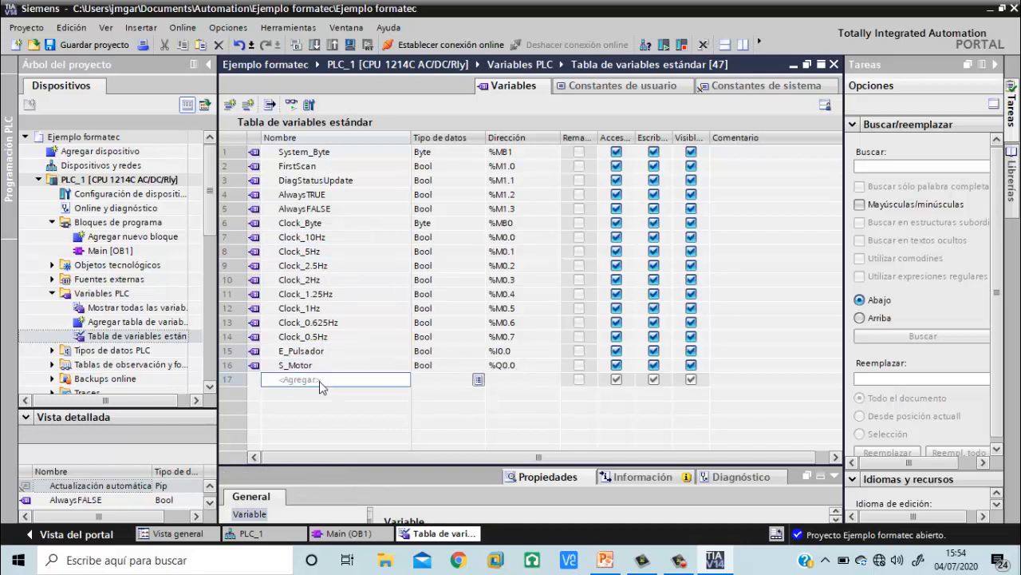
text(E)
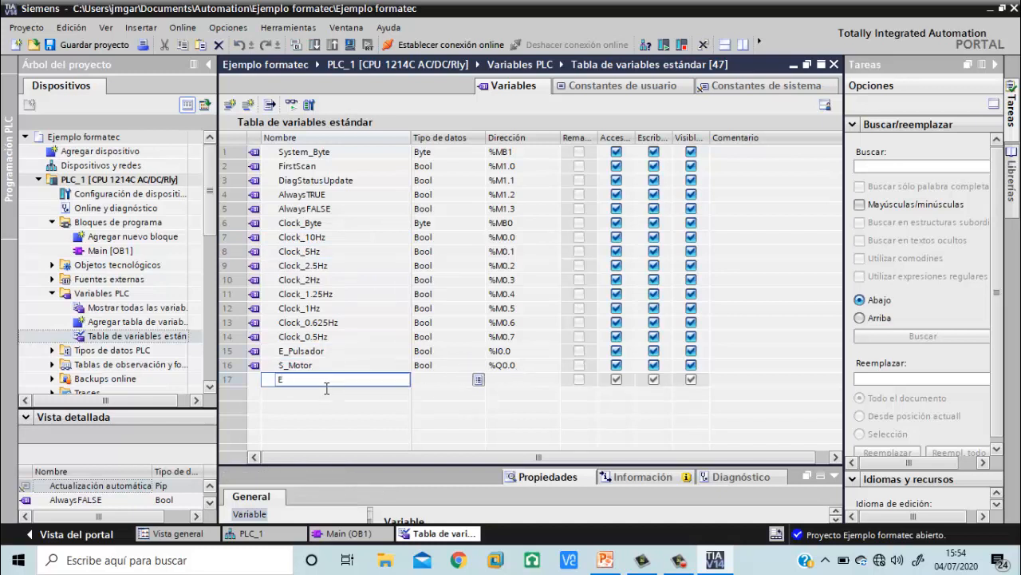
text(_Pulsador_2)
key(Return)
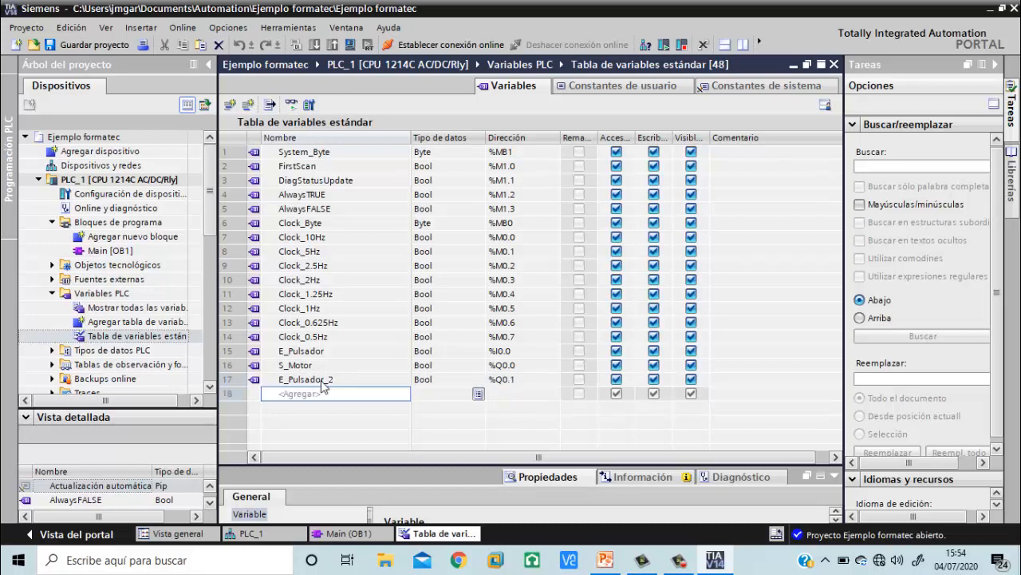
Change the address of E_Pulsador_2 to %I0.1 by setting its operand identifier to I
click(524, 380)
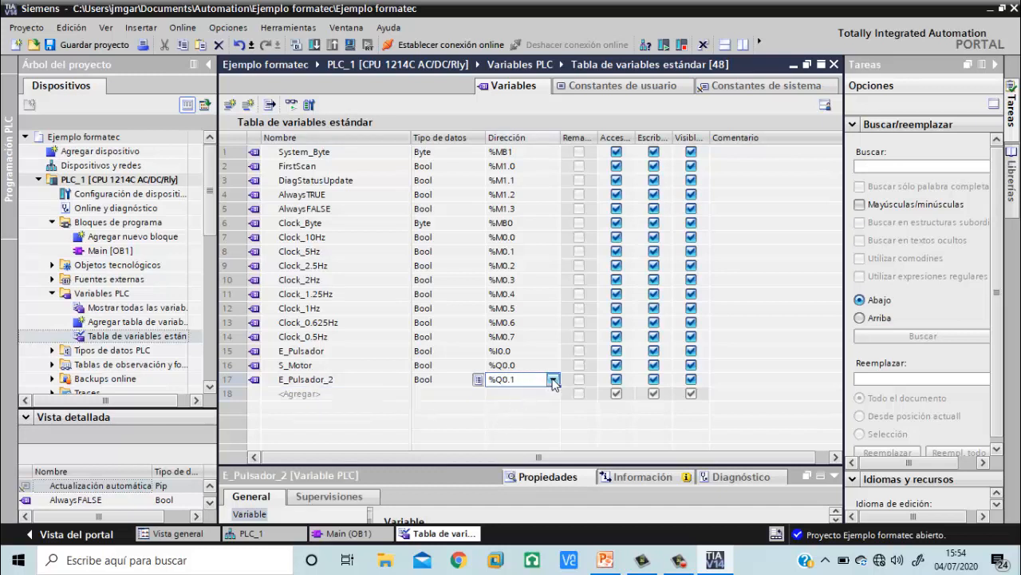
click(553, 380)
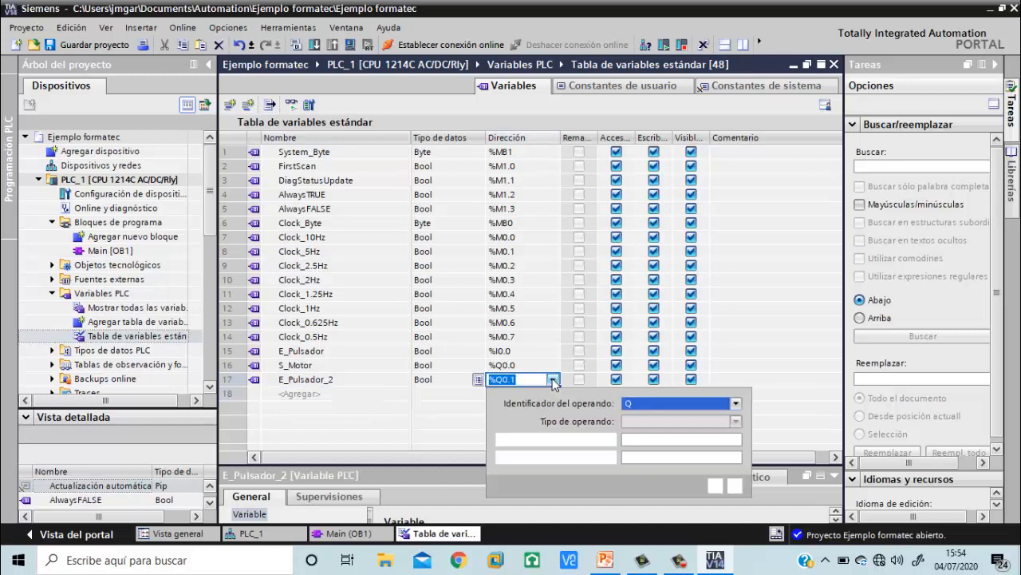
click(670, 403)
click(655, 418)
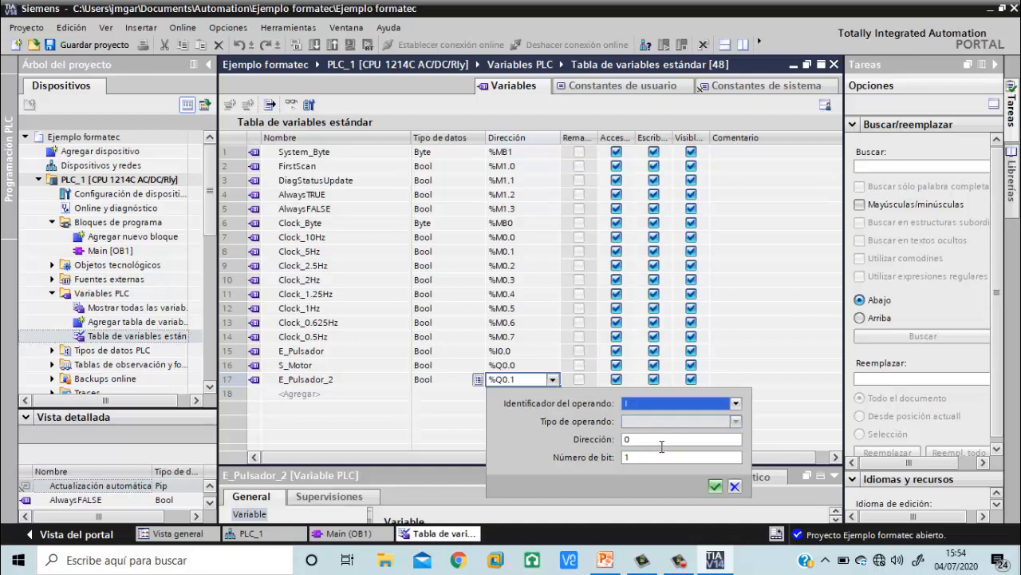
click(716, 487)
Widen the Remanencia column to show its full heading and inspect the retentivity setting of E_Pulsador_2
click(482, 398)
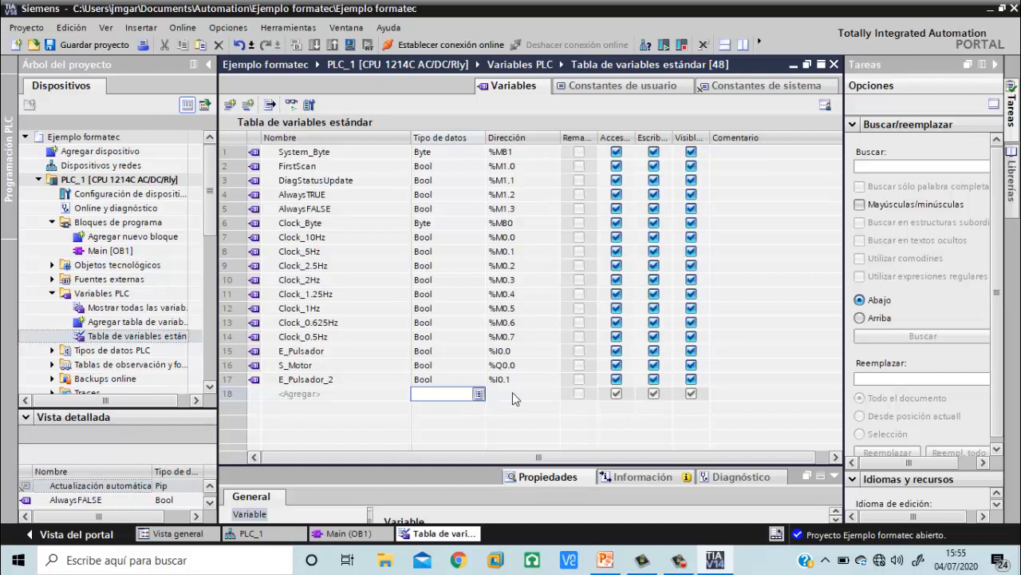
double_click(594, 136)
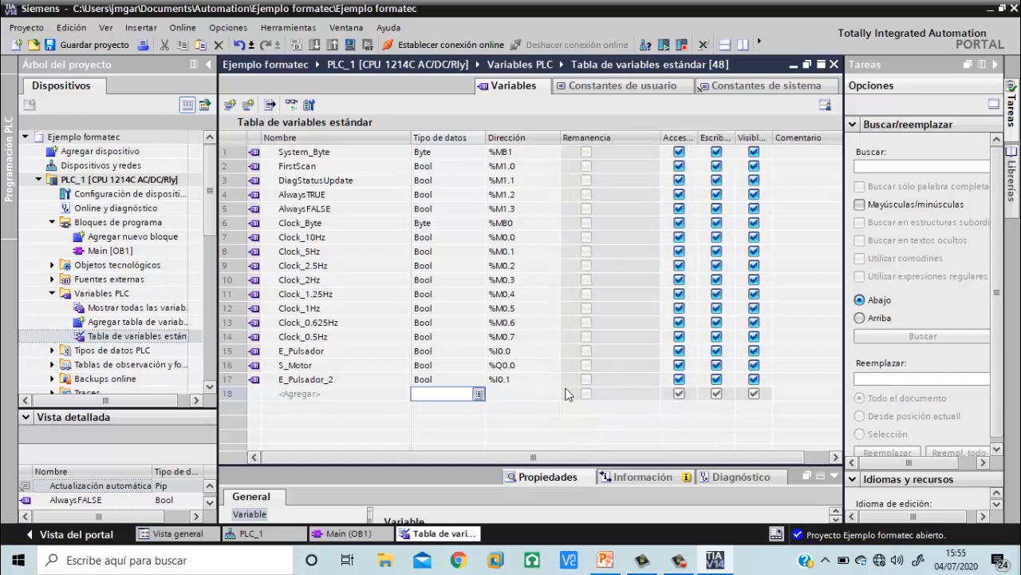
click(591, 380)
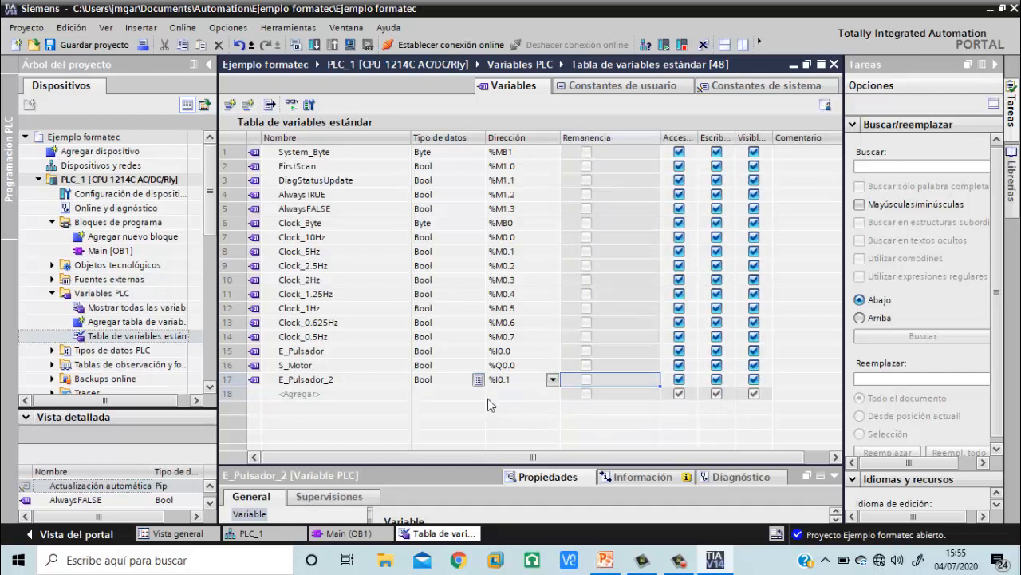
In Main [OB1], add a branch with a normally open contact in parallel with the E_Pulsador contact in Segmento 1
click(138, 249)
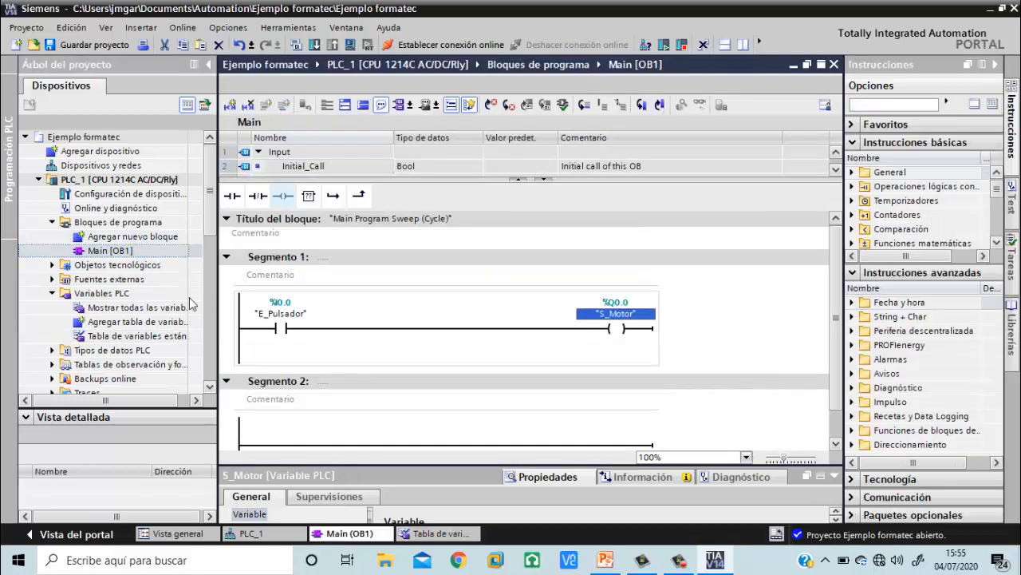
click(334, 200)
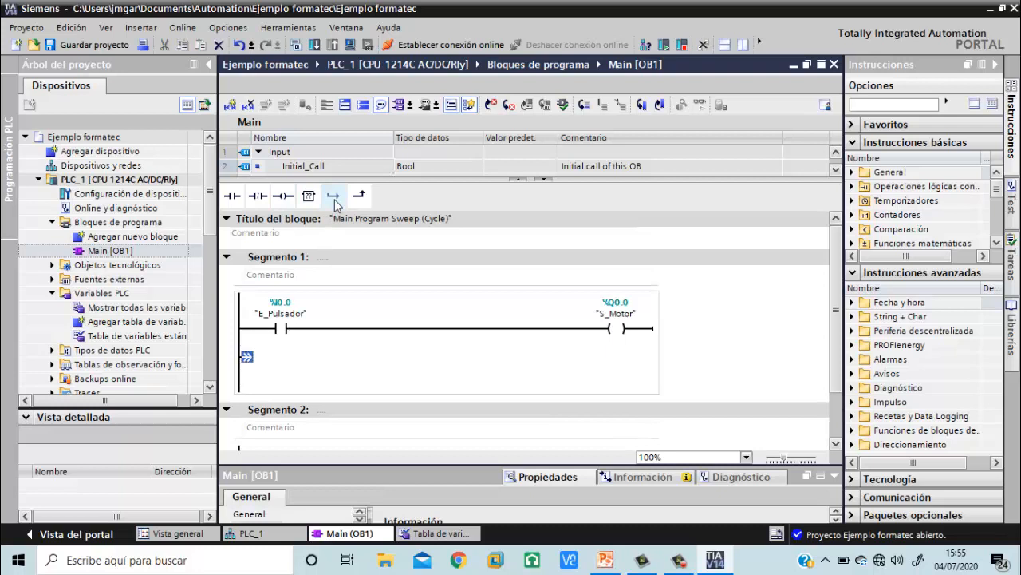
click(232, 197)
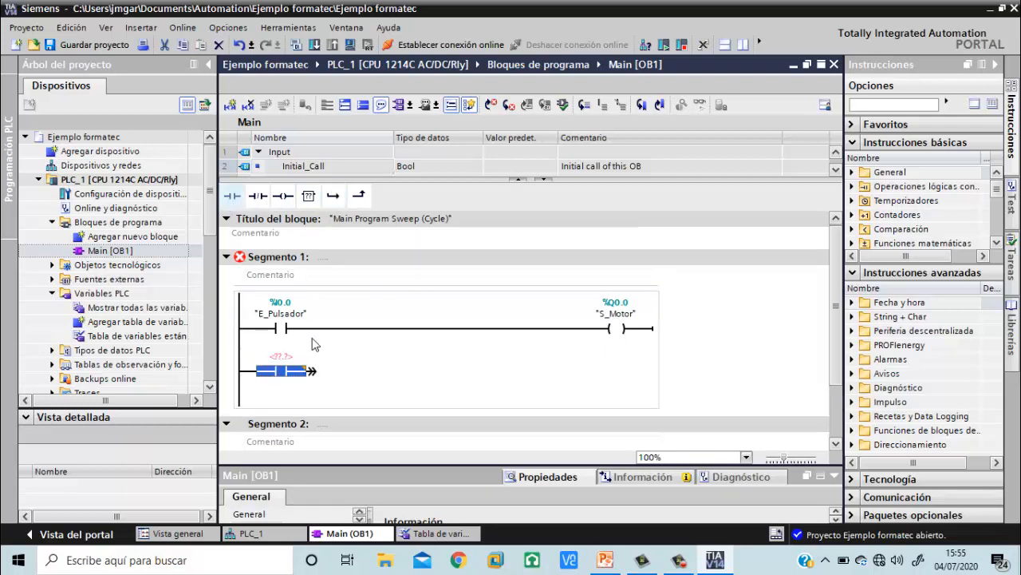
click(359, 197)
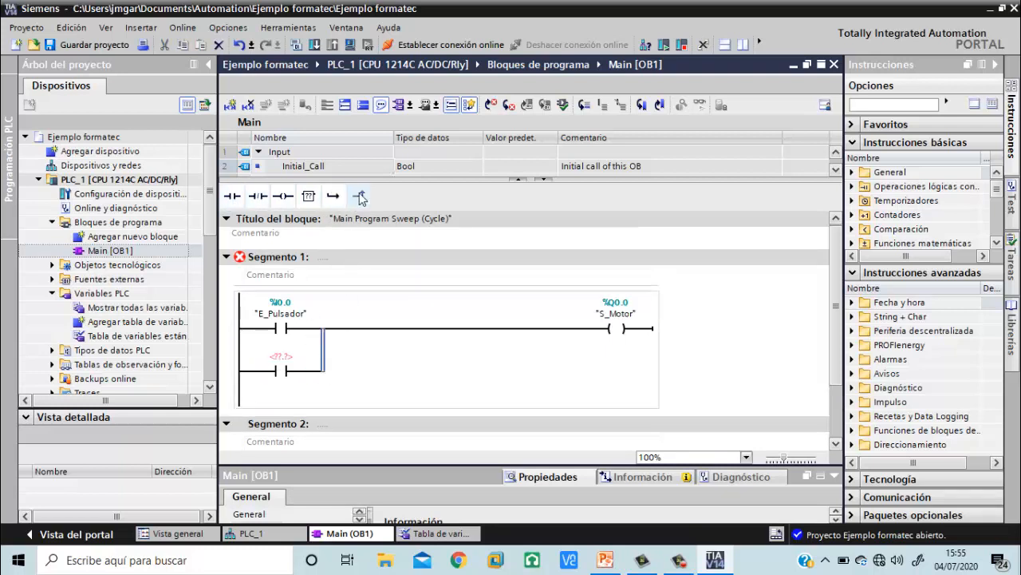
Assign the variable E_Pulsador_2 to the normally open contact in the parallel branch of Segmento 1
click(284, 359)
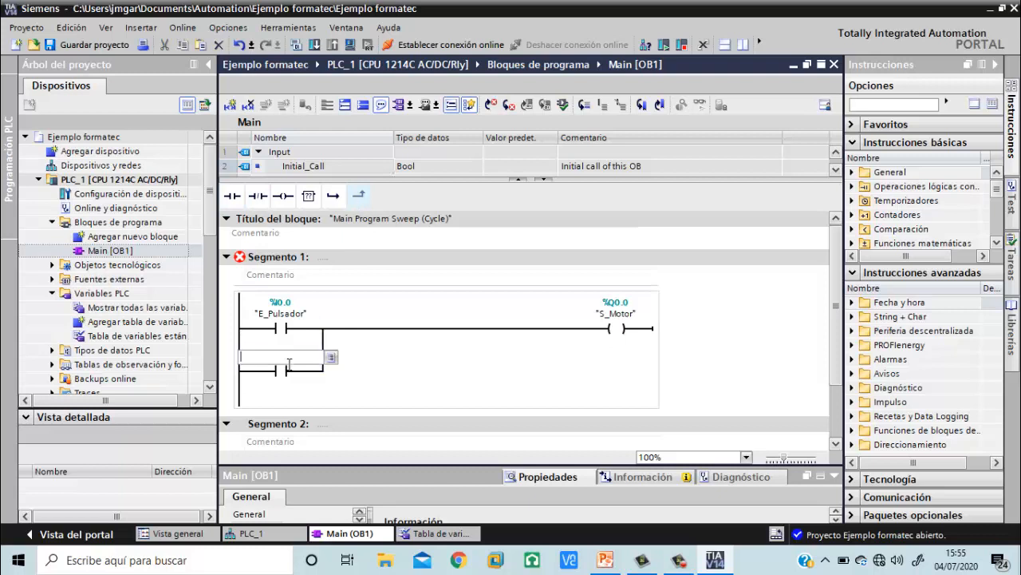
text(I0.1)
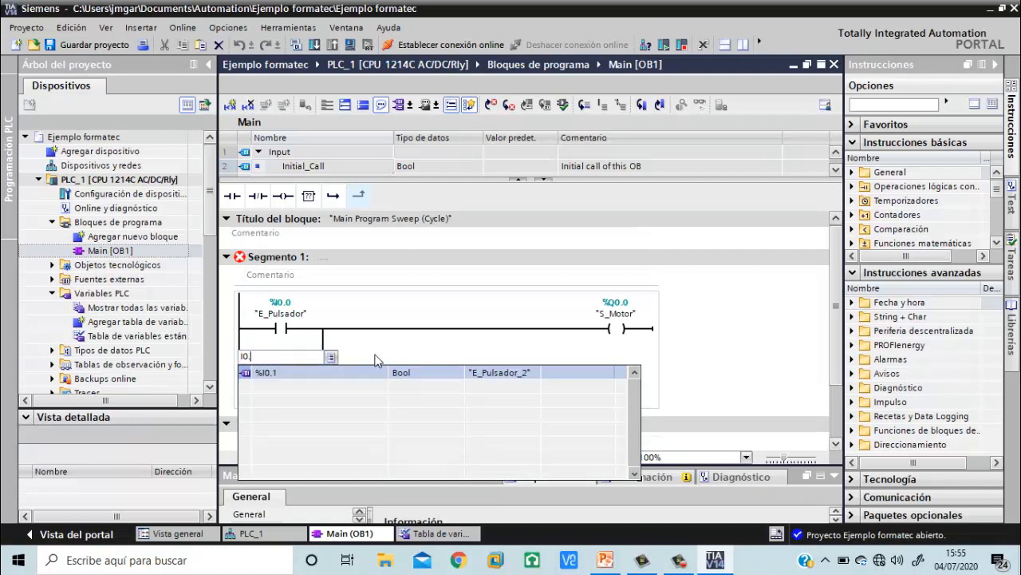
key(BackSpace)
key(BackSpace)
key(BackSpace)
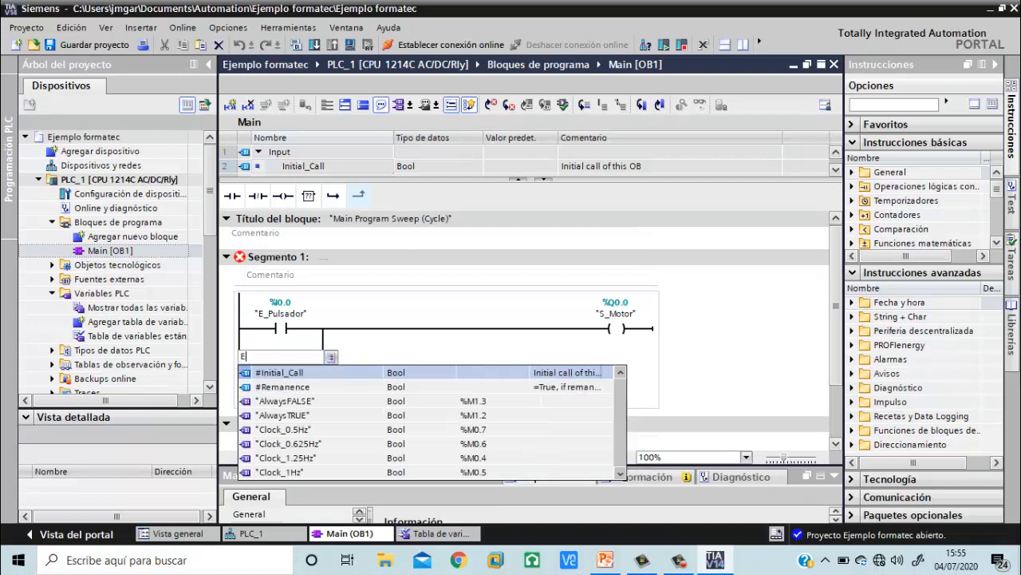
text(E)
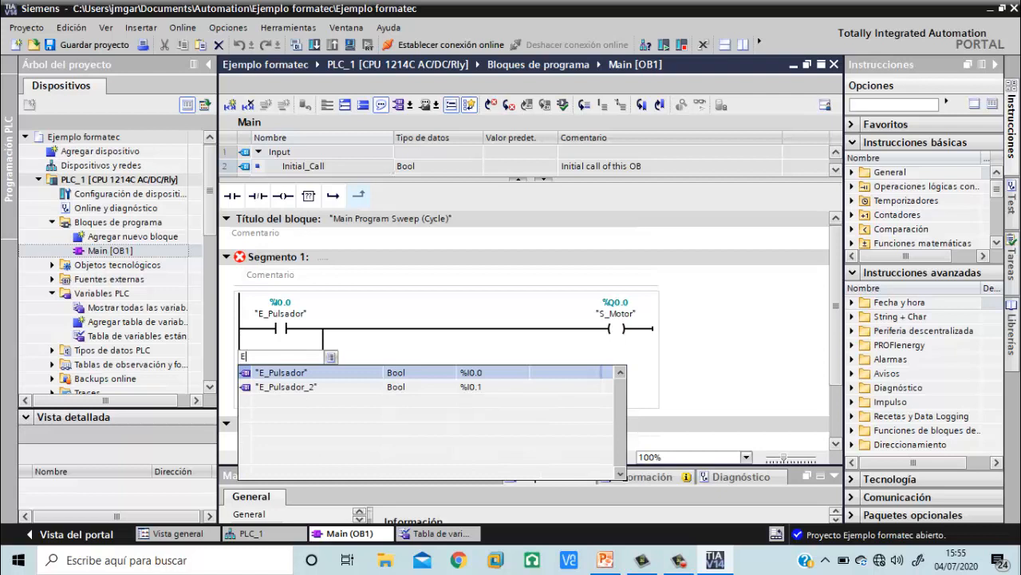
click(270, 389)
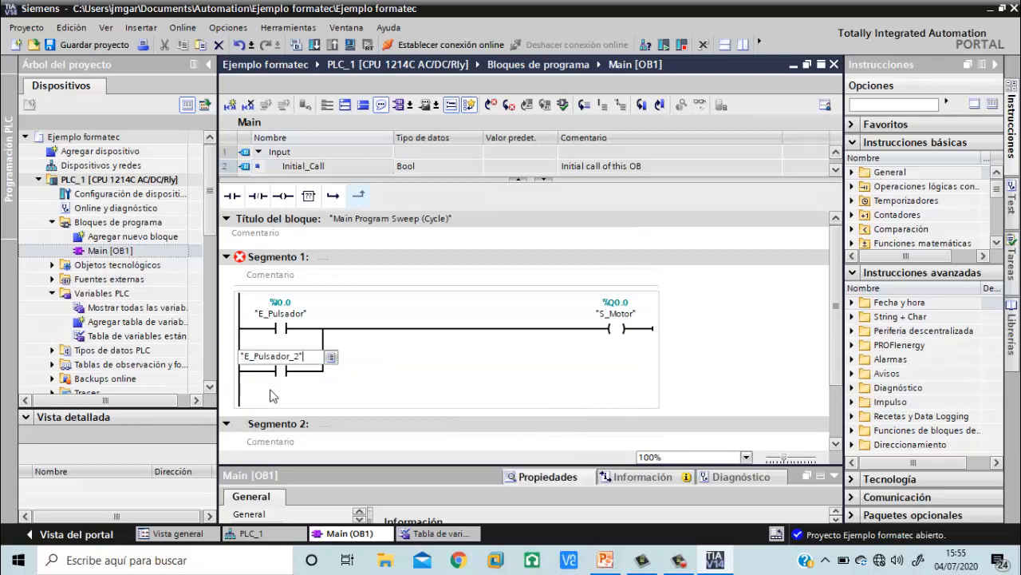
key(Return)
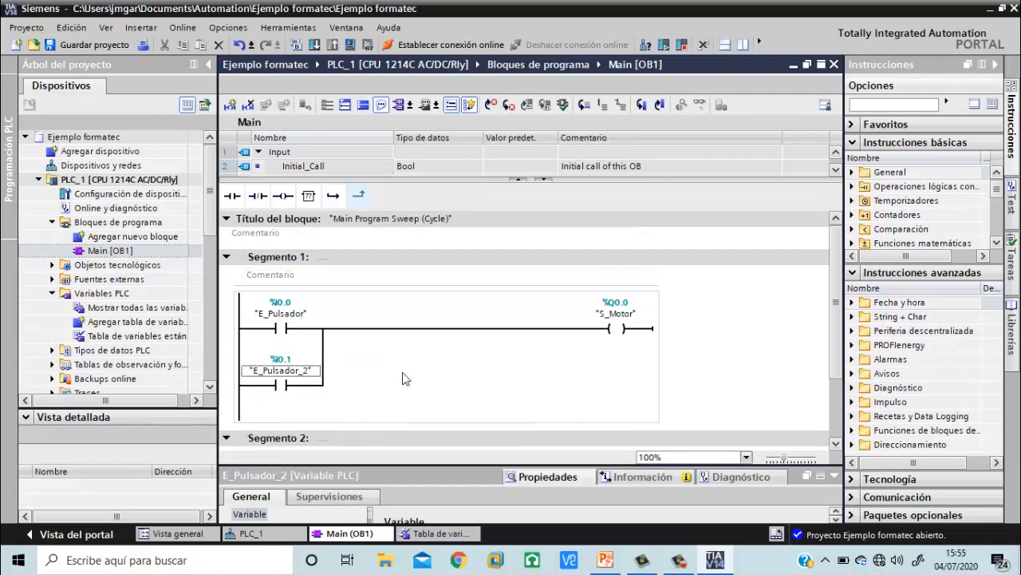